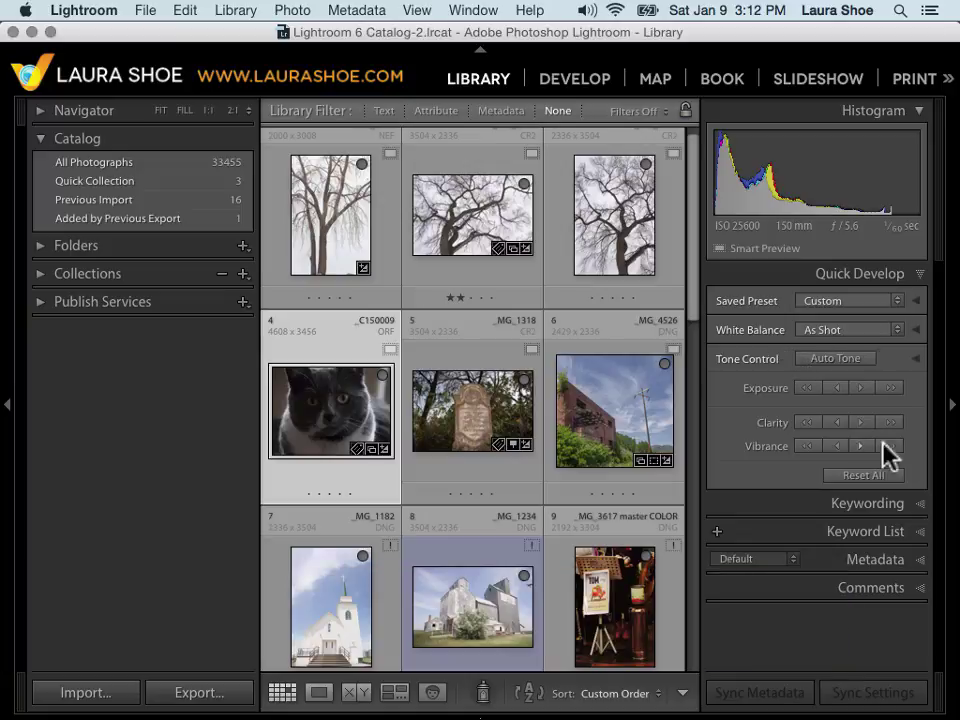
# Step: Expand the Saved Preset, White Balance and Tone Control sections of the Quick Develop panel
pyautogui.click(916, 301)
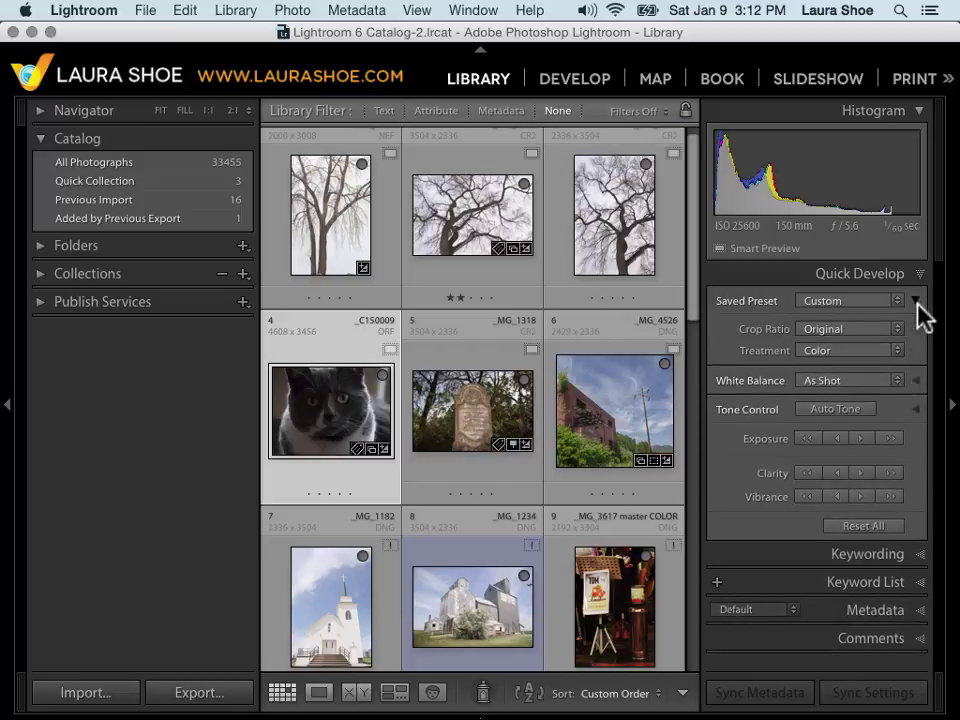
pyautogui.click(916, 380)
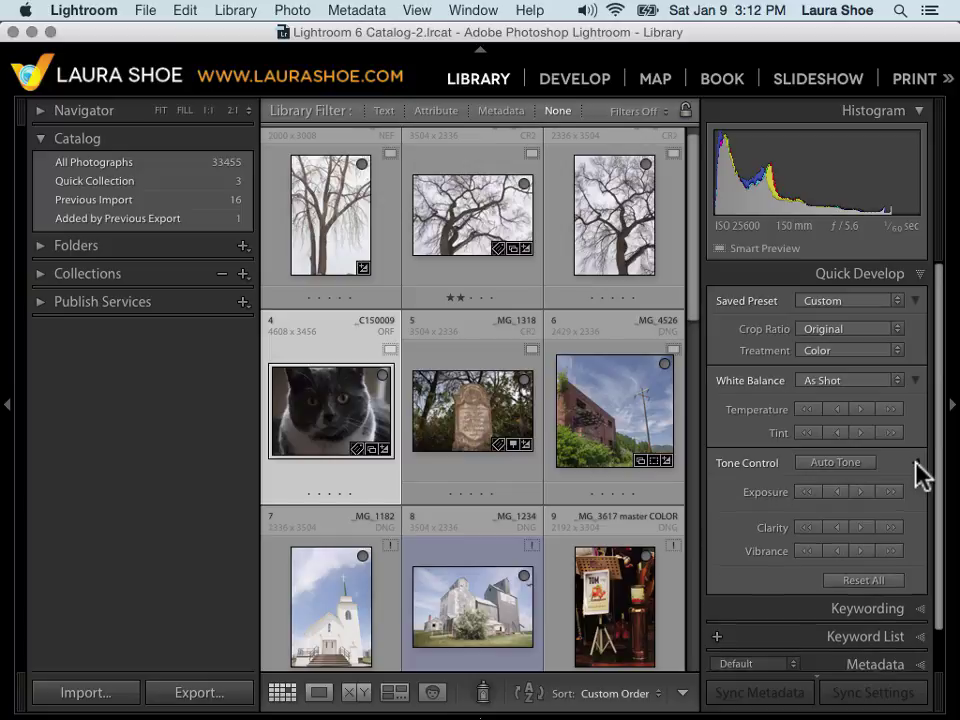
pyautogui.click(916, 462)
pyautogui.scroll(-2, 868, 527)
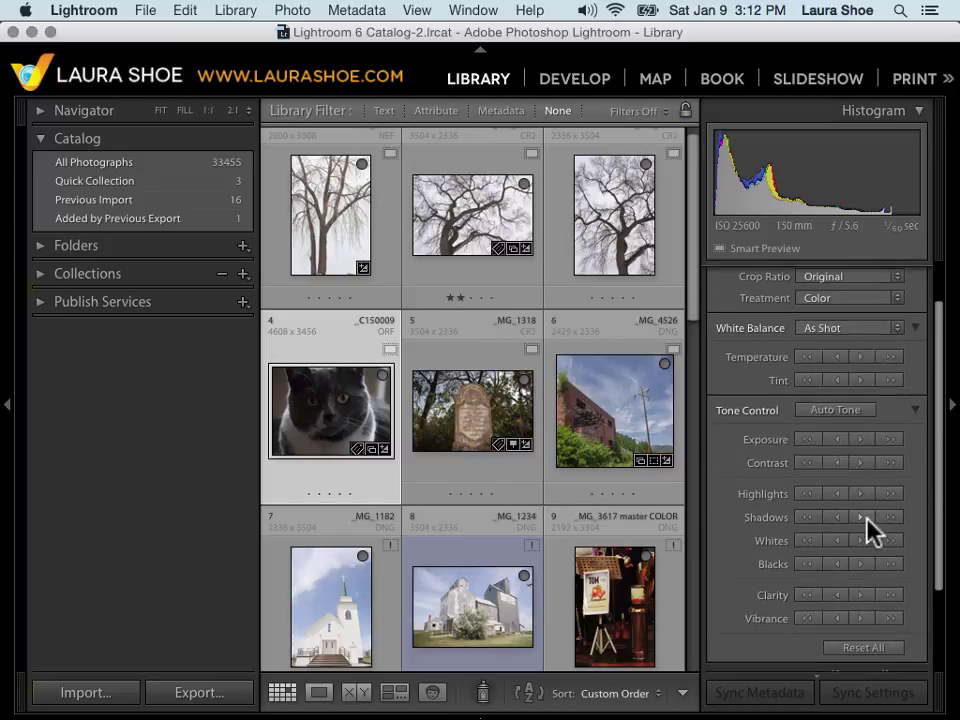
pyautogui.scroll(2, 868, 527)
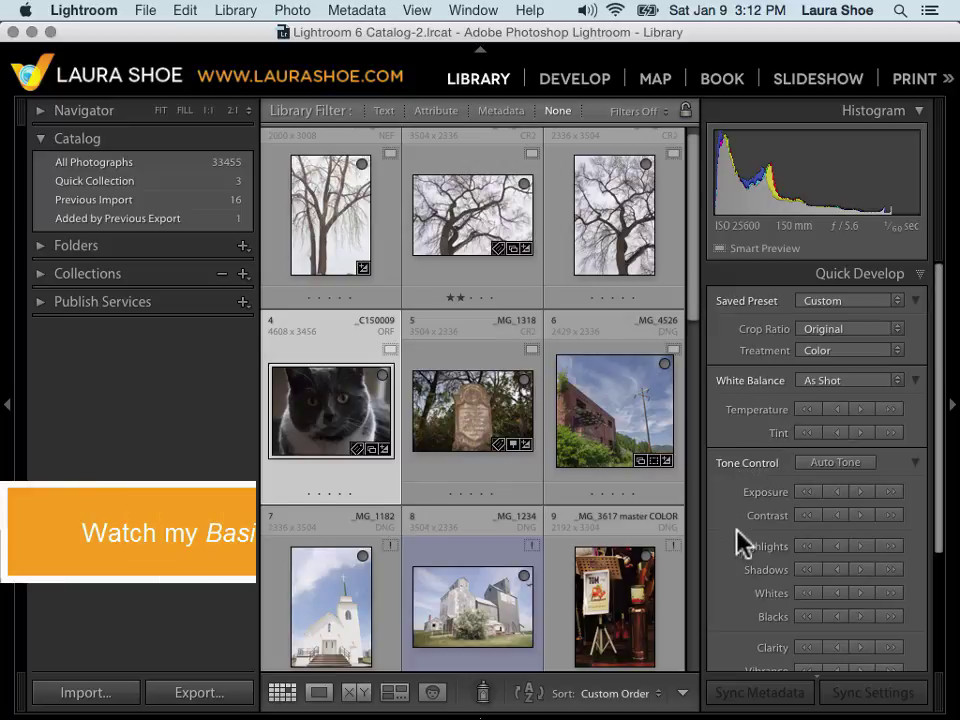
pyautogui.scroll(-1, 743, 628)
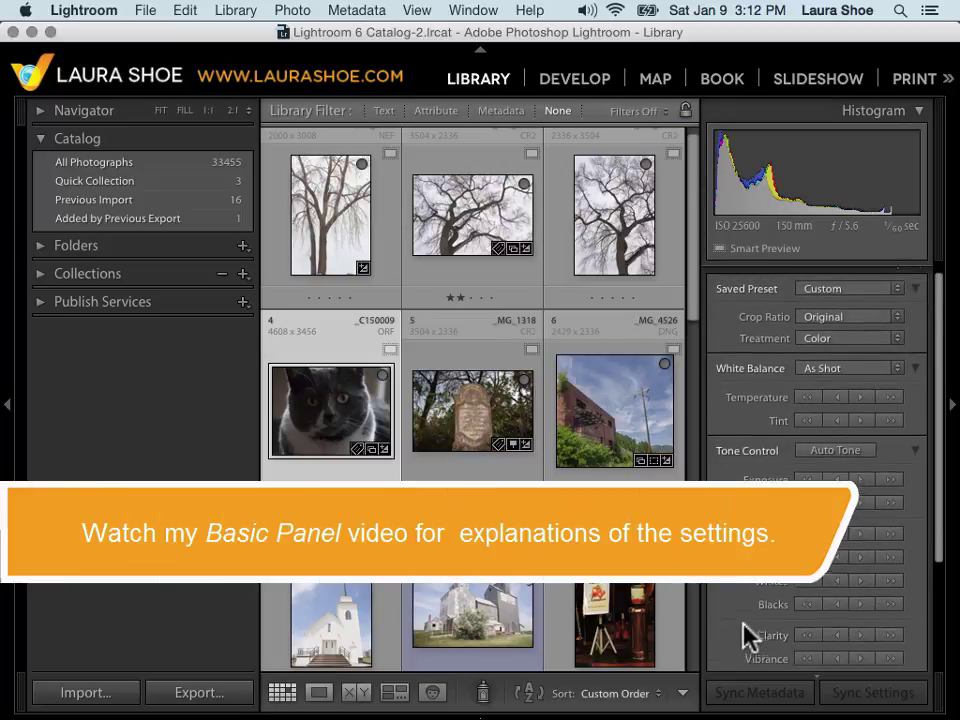
pyautogui.scroll(1, 743, 628)
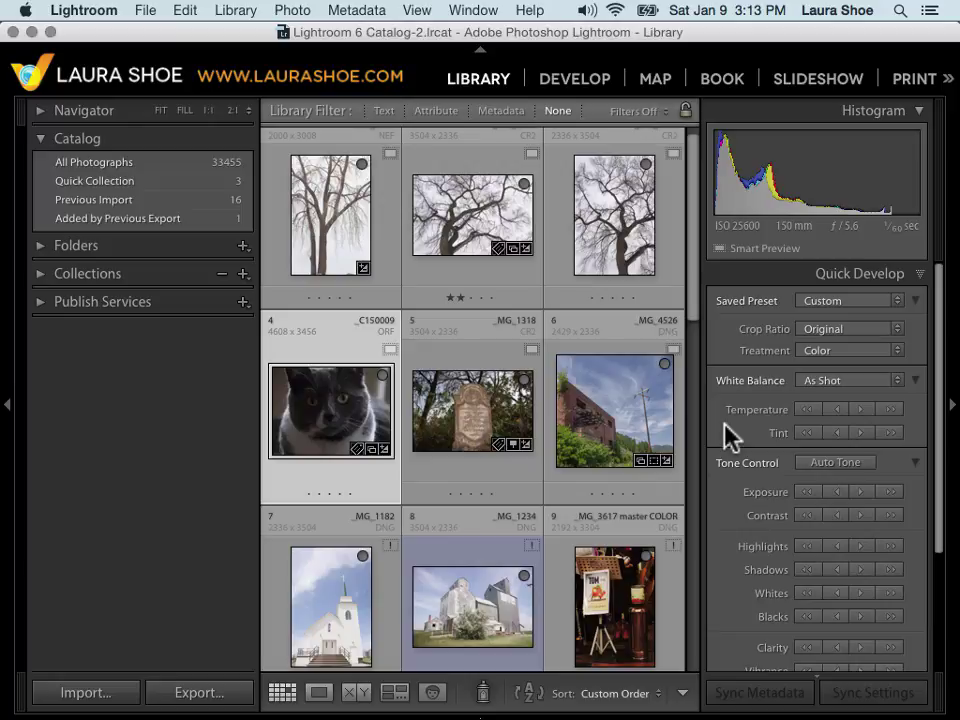
# Step: Open the cat photo in Loupe view and raise its exposure by two full stops
pyautogui.doubleClick(329, 410)
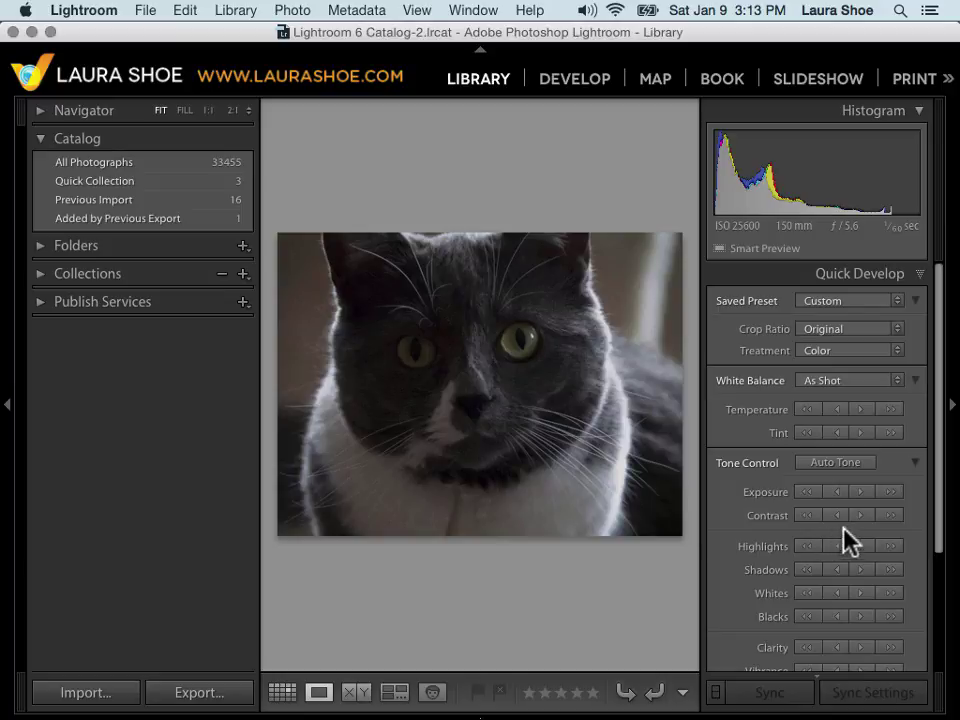
pyautogui.click(882, 492)
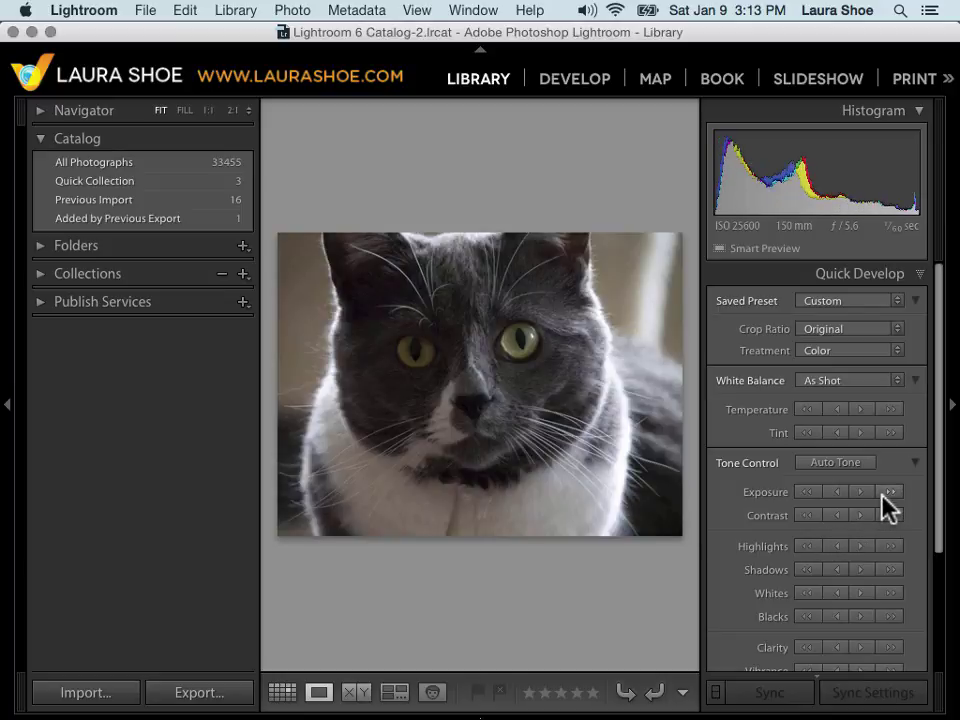
pyautogui.click(885, 492)
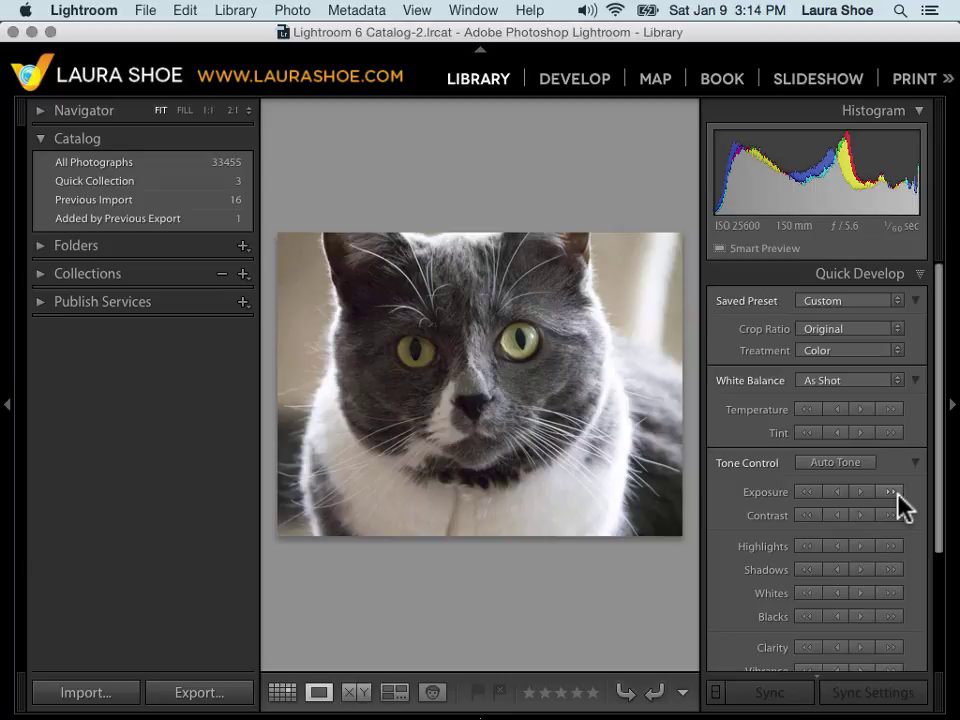
pyautogui.press('shift')
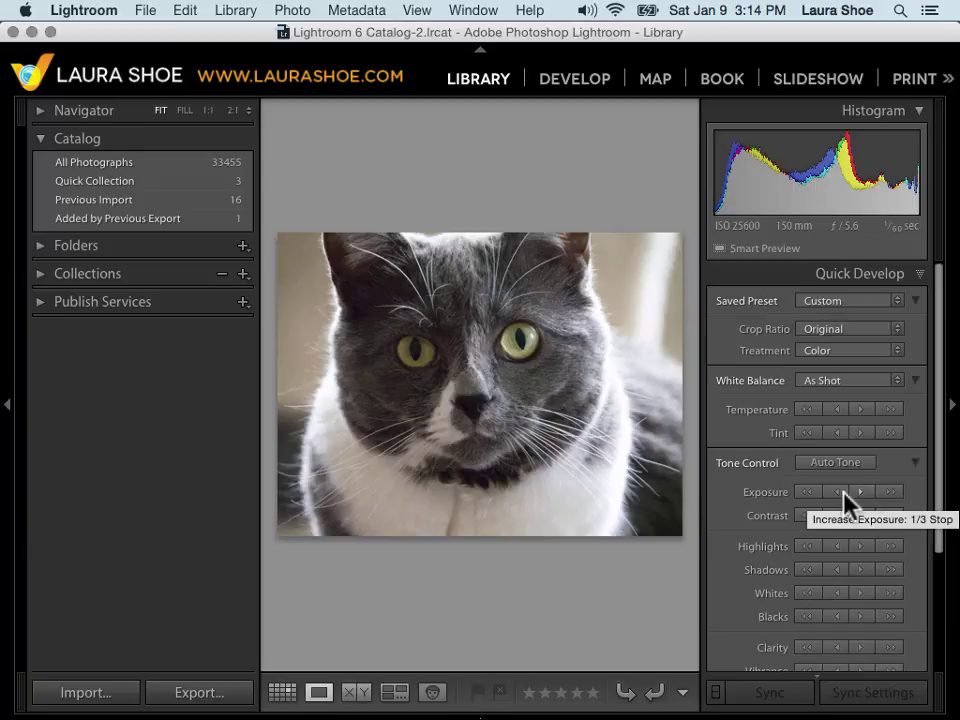
# Step: Back in Grid, select the cat photo and _MG_1318 and Reset All their develop settings
pyautogui.press('g')
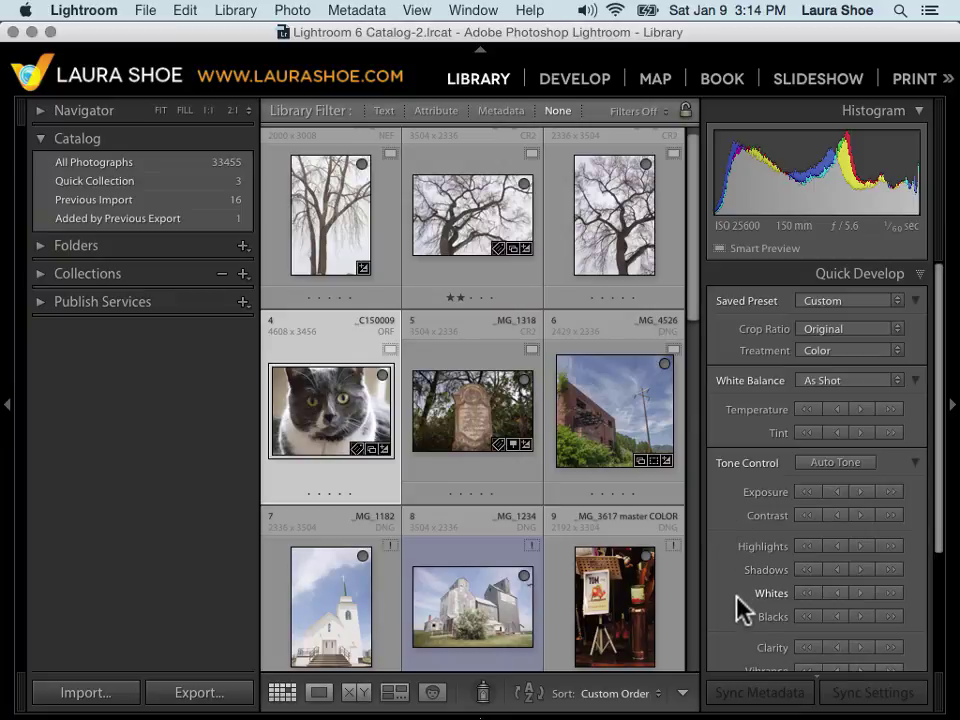
pyautogui.scroll(-5, 738, 606)
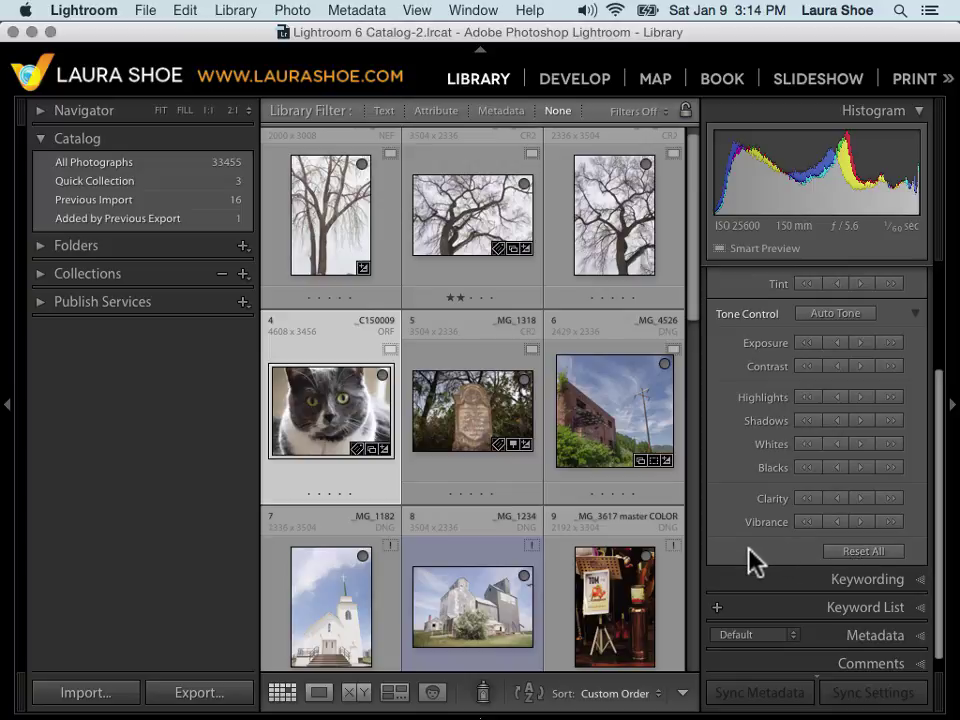
pyautogui.moveTo(499, 368)
pyautogui.click(468, 362)
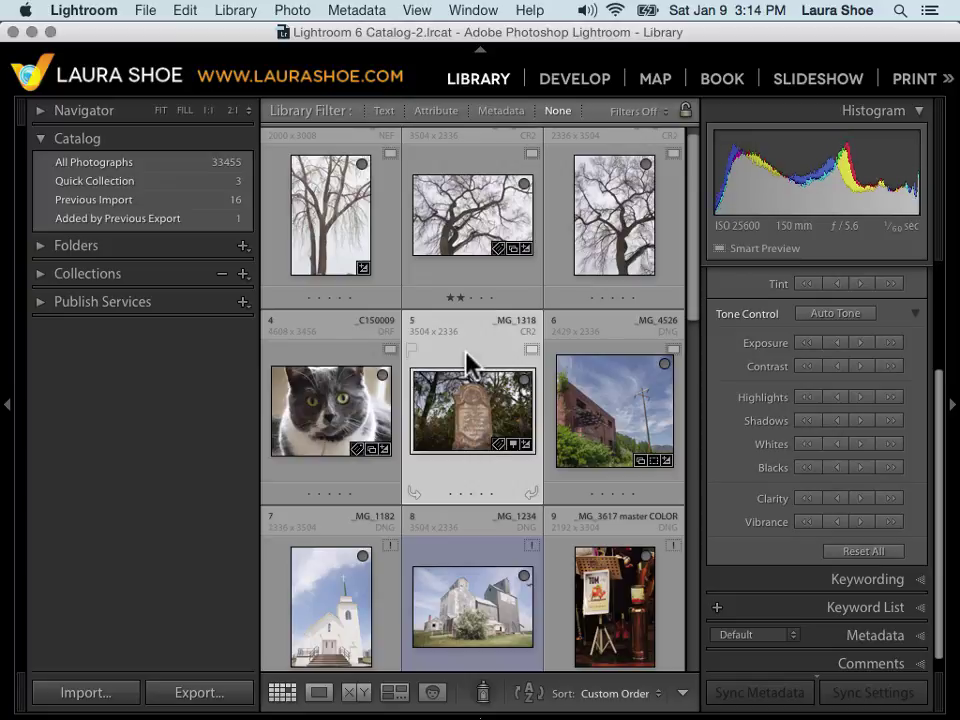
pyautogui.click(332, 364)
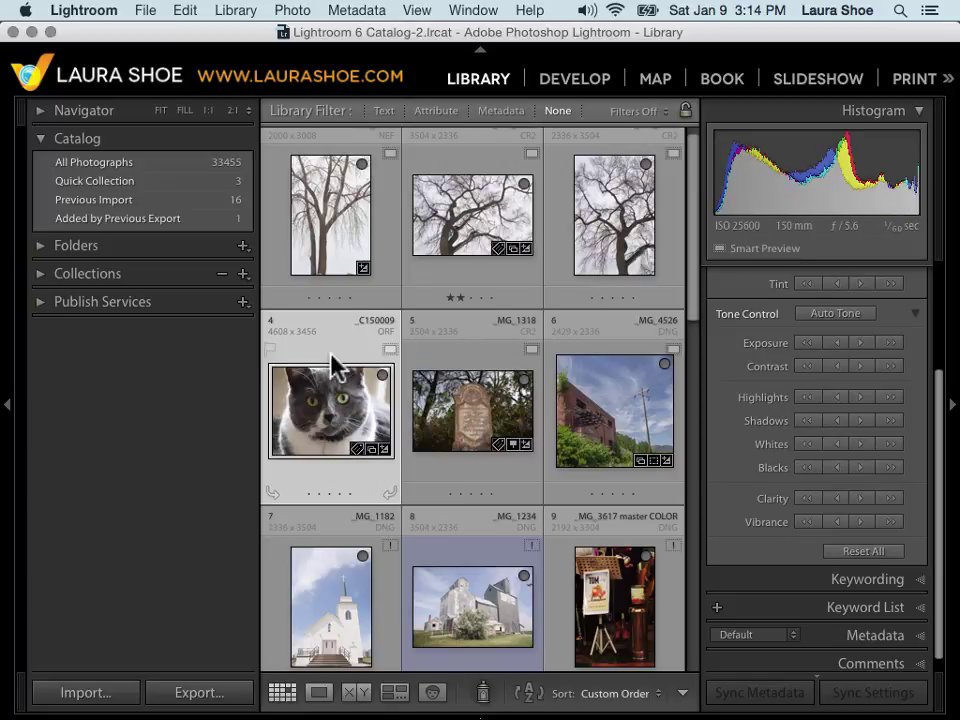
pyautogui.keyDown('super'); pyautogui.click(471, 366); pyautogui.keyUp('super')
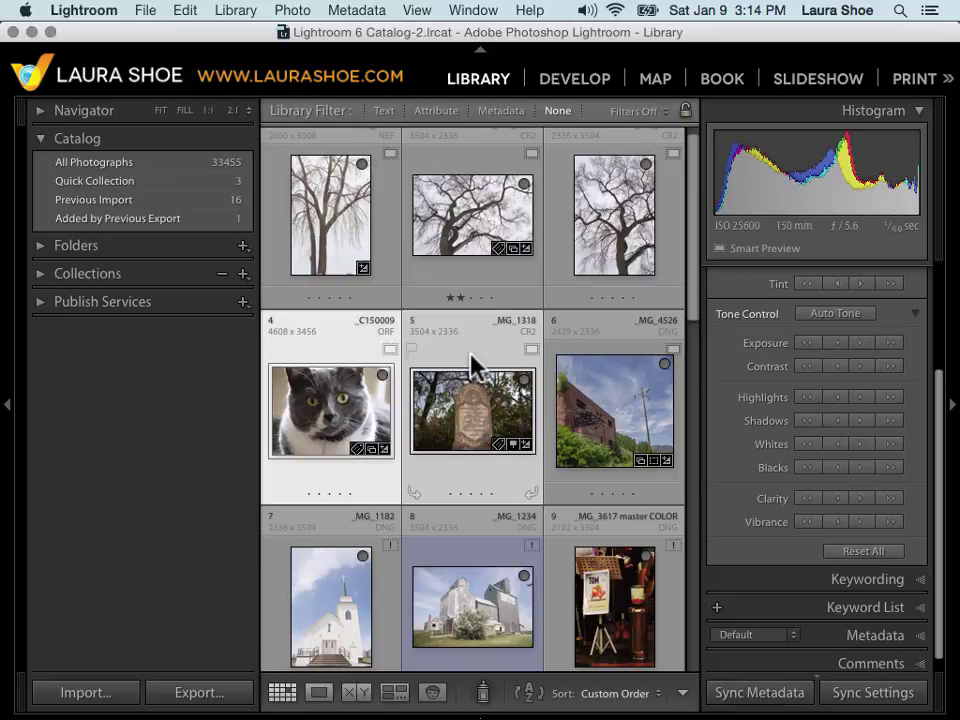
pyautogui.click(843, 552)
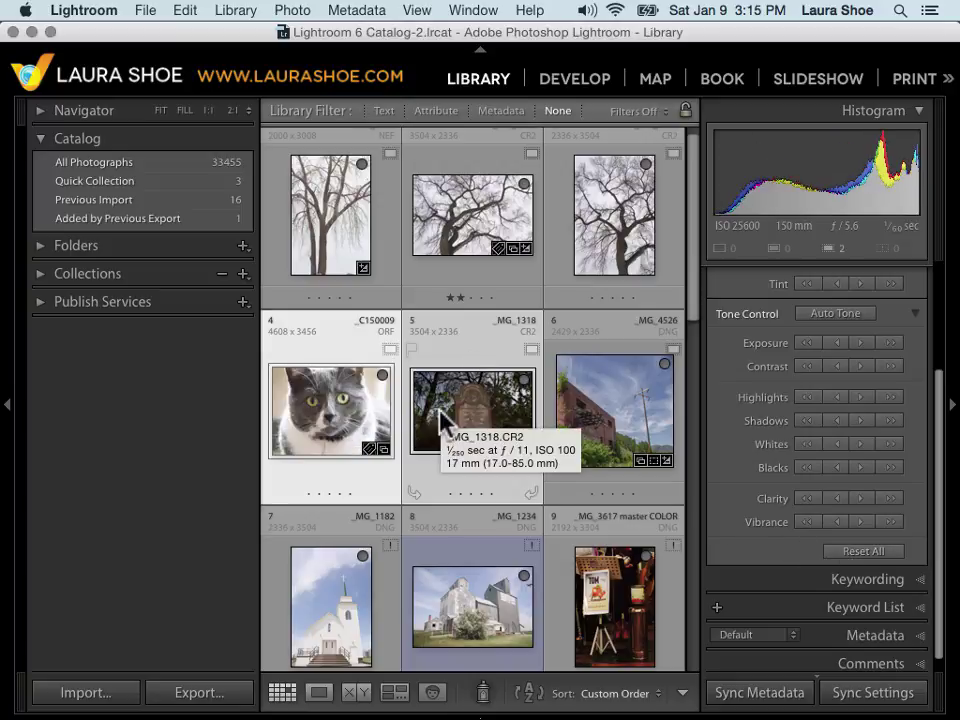
pyautogui.click(466, 360)
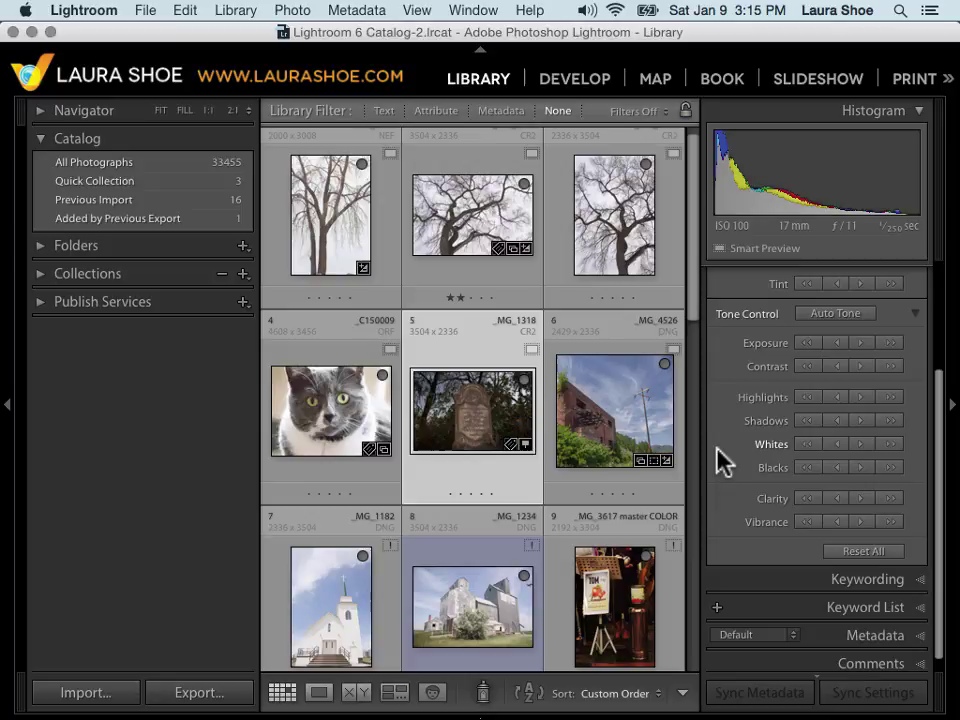
# Step: Select the first three bare-tree thumbnails in the top row of the grid
pyautogui.scroll(1, 722, 462)
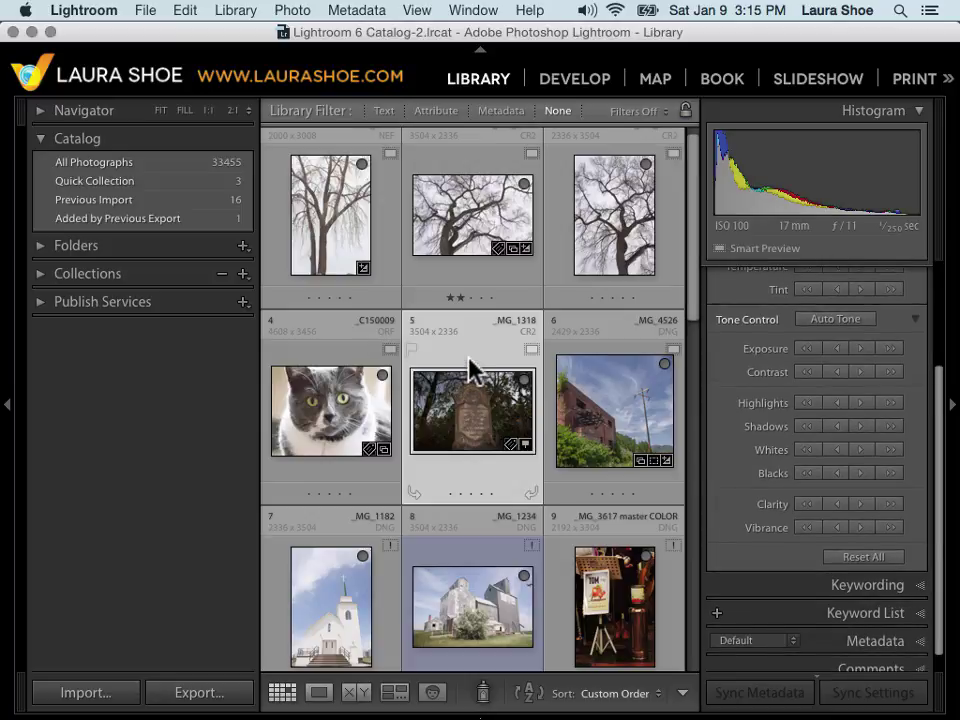
pyautogui.scroll(3, 733, 406)
pyautogui.scroll(3, 730, 411)
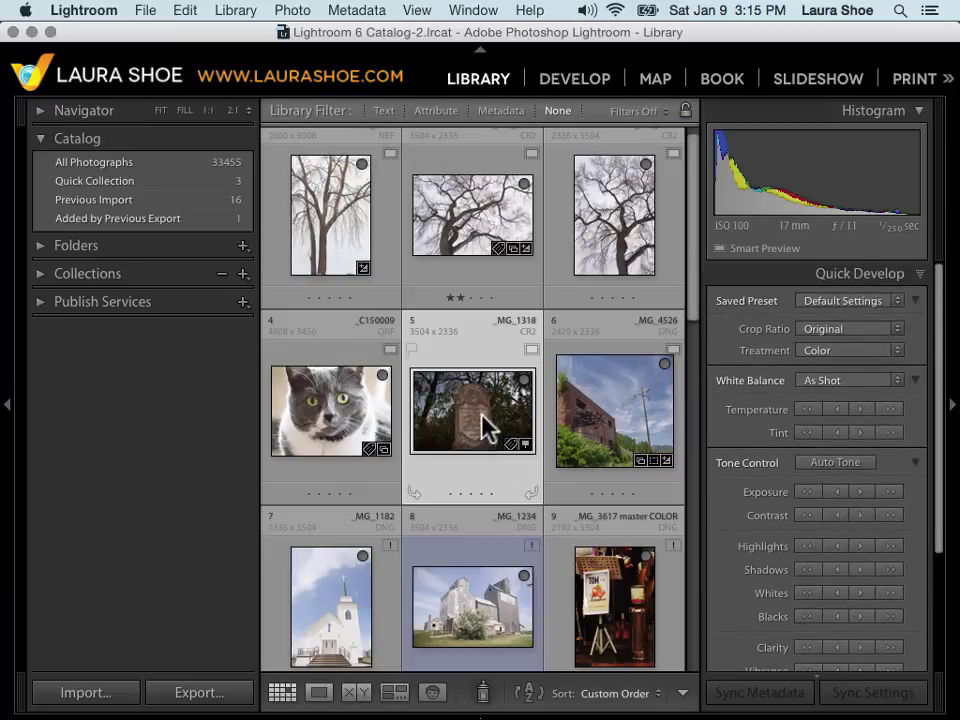
pyautogui.click(386, 214)
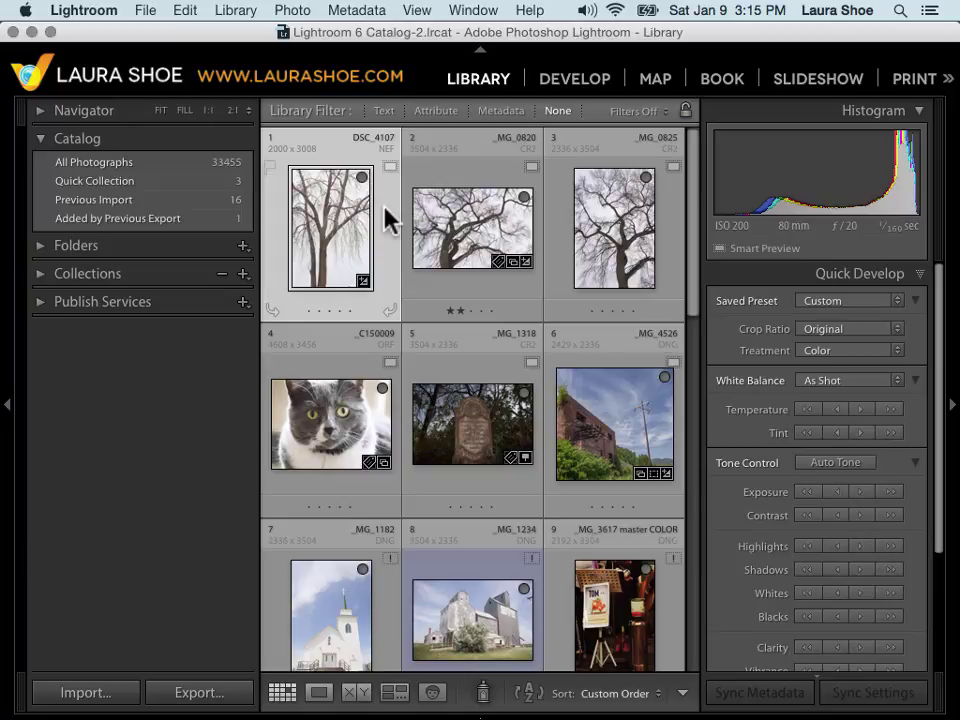
pyautogui.keyDown('shift'); pyautogui.click(666, 238); pyautogui.keyUp('shift')
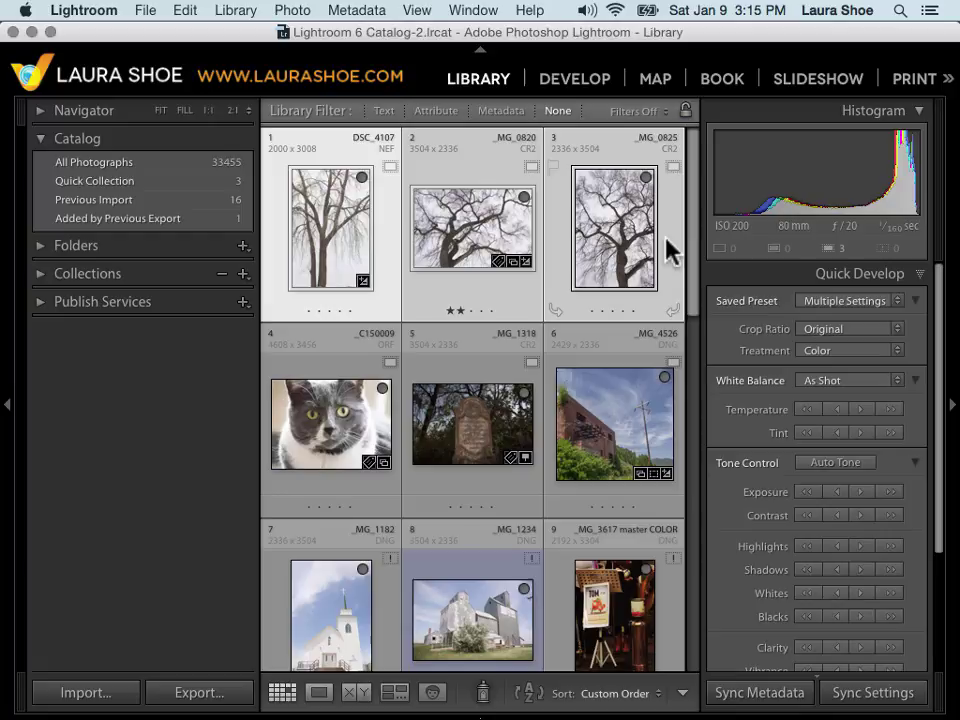
# Step: Set the Quick Develop crop ratio of the three selected tree photos to 1 x 1
pyautogui.click(900, 342)
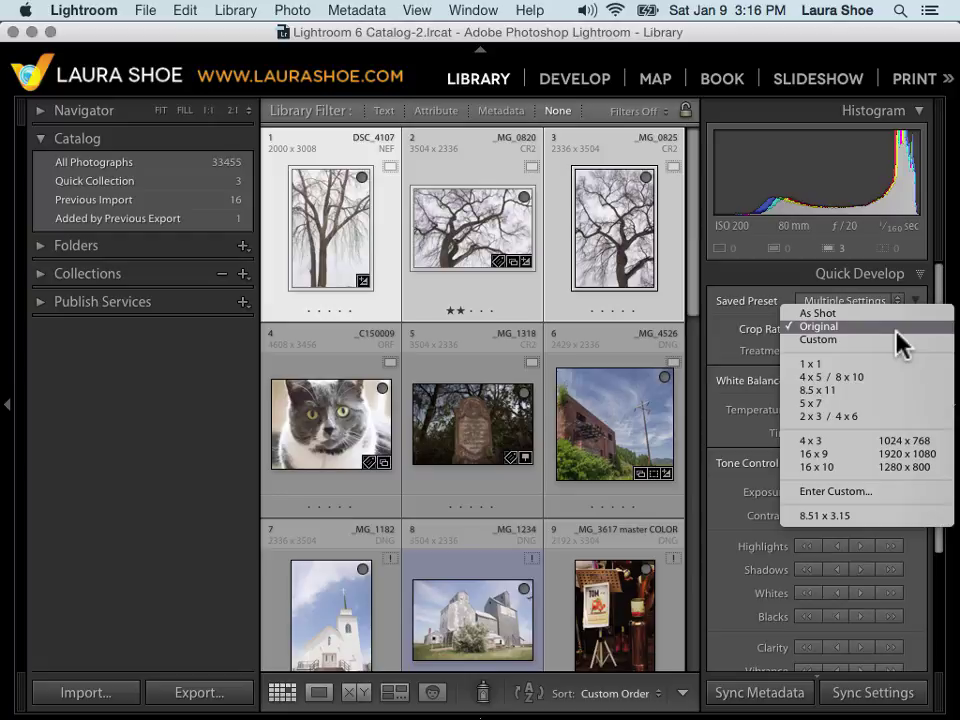
pyautogui.click(828, 367)
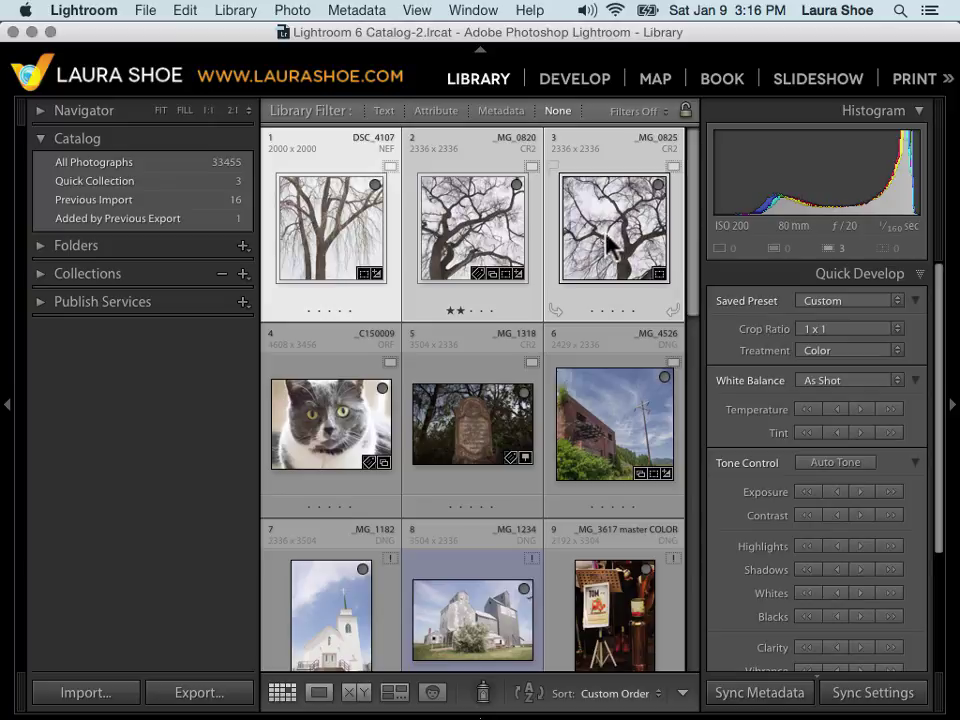
# Step: Open the first tree photo in Develop and shift the image down within its square crop
pyautogui.doubleClick(332, 167)
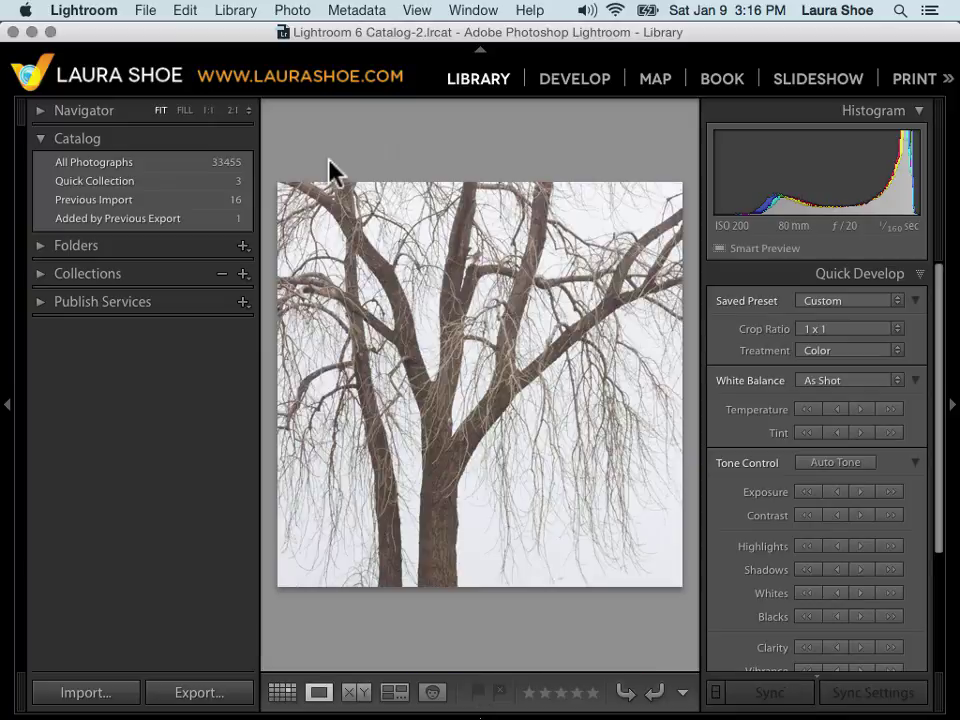
pyautogui.click(585, 80)
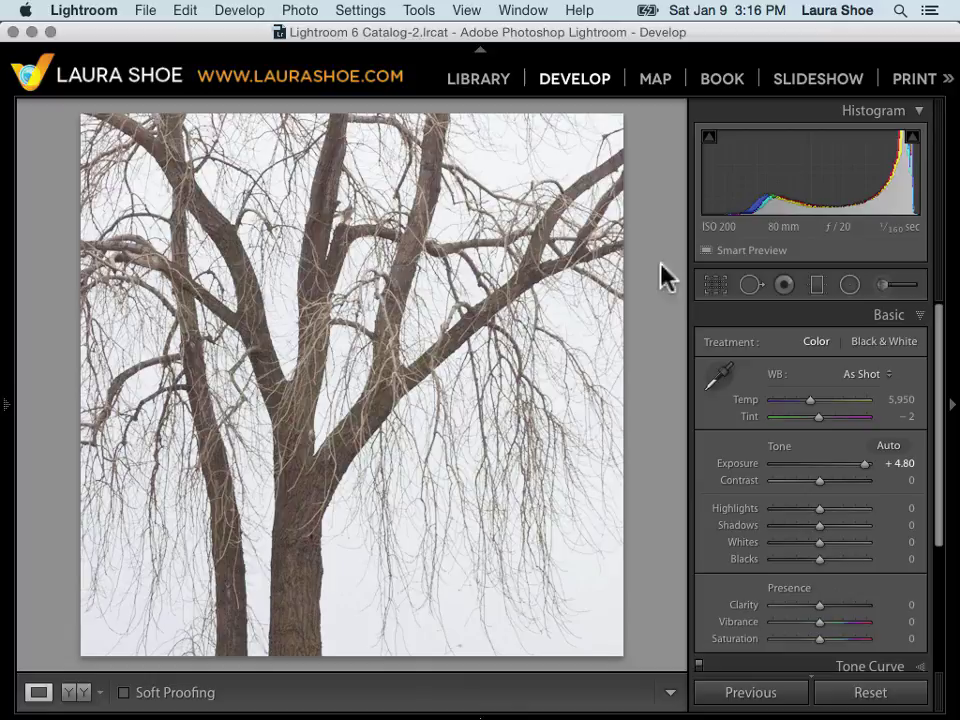
pyautogui.click(716, 284)
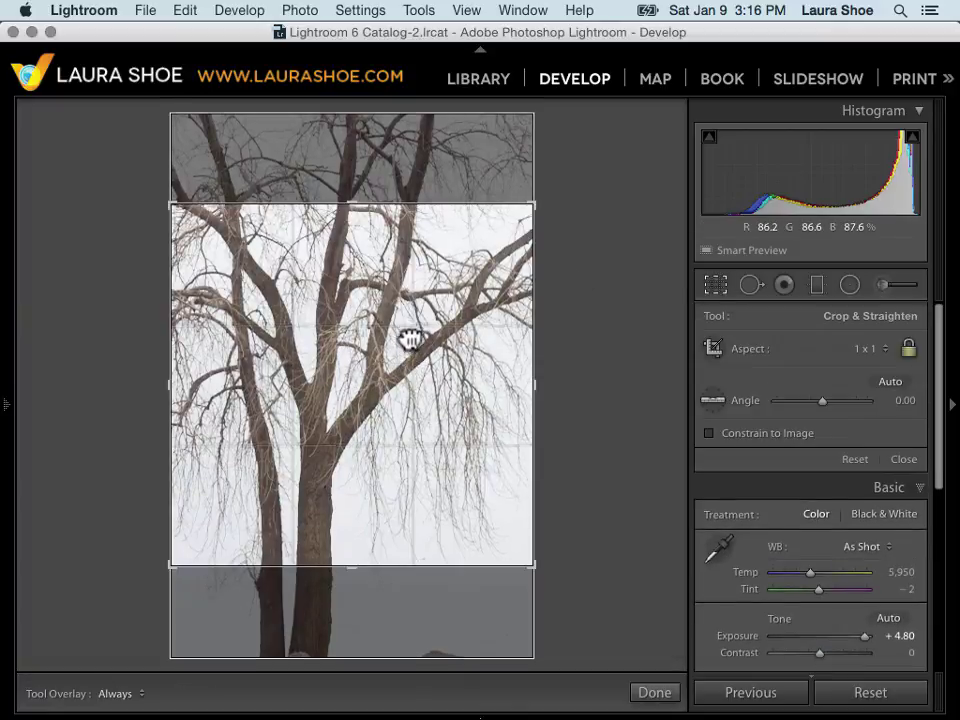
pyautogui.moveTo(410, 340); pyautogui.dragTo(414, 364)
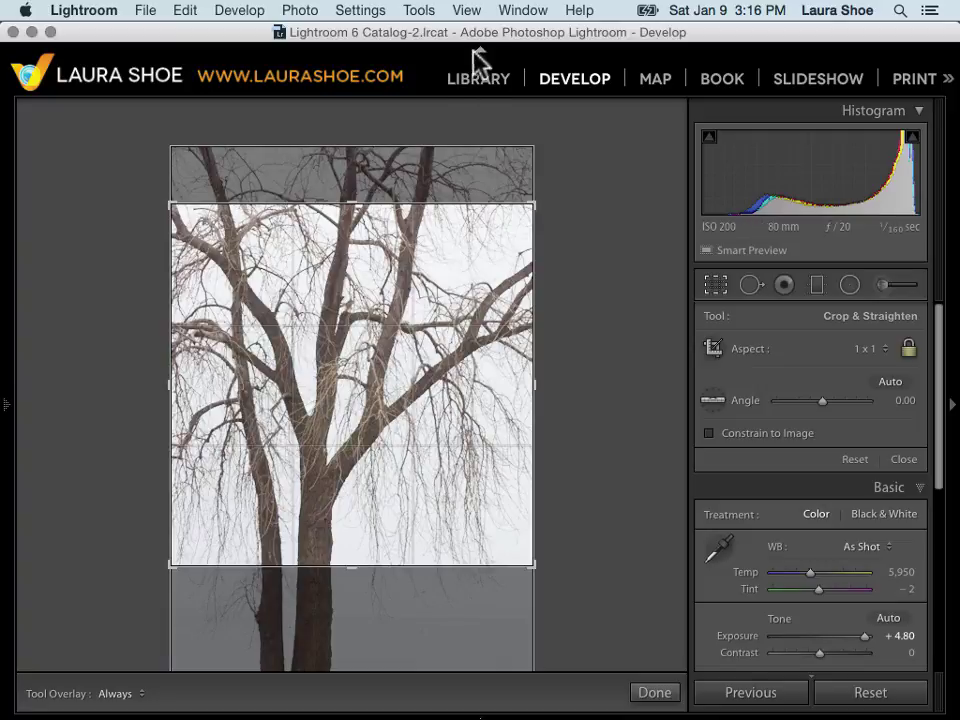
# Step: Return to the Library grid, leaving Treatment and Saved Preset unchanged after checking their lists
pyautogui.click(478, 80)
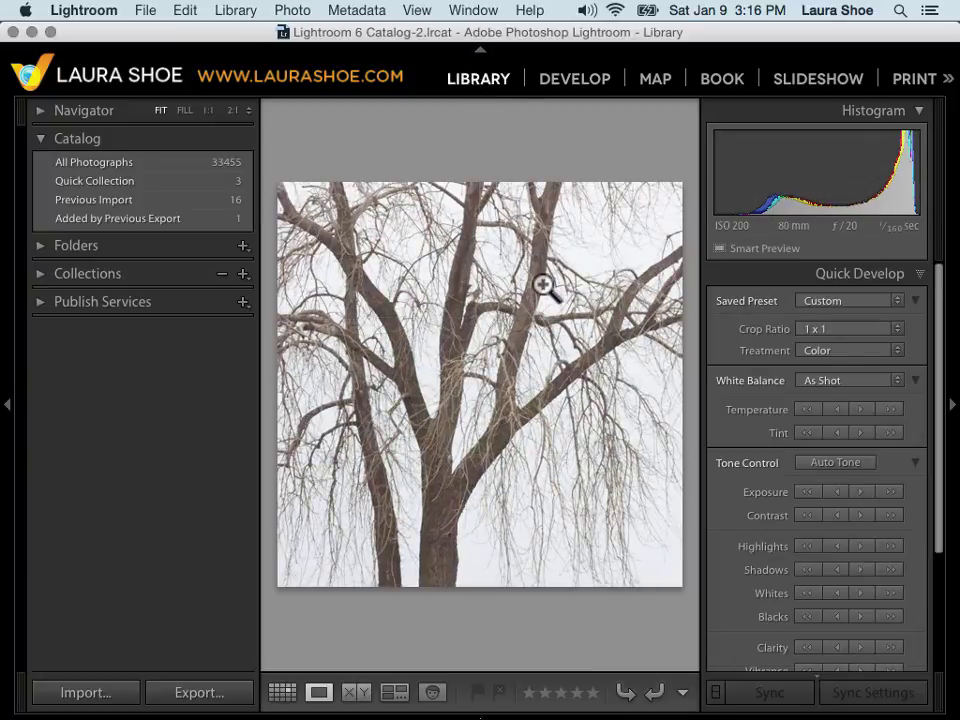
pyautogui.press('g')
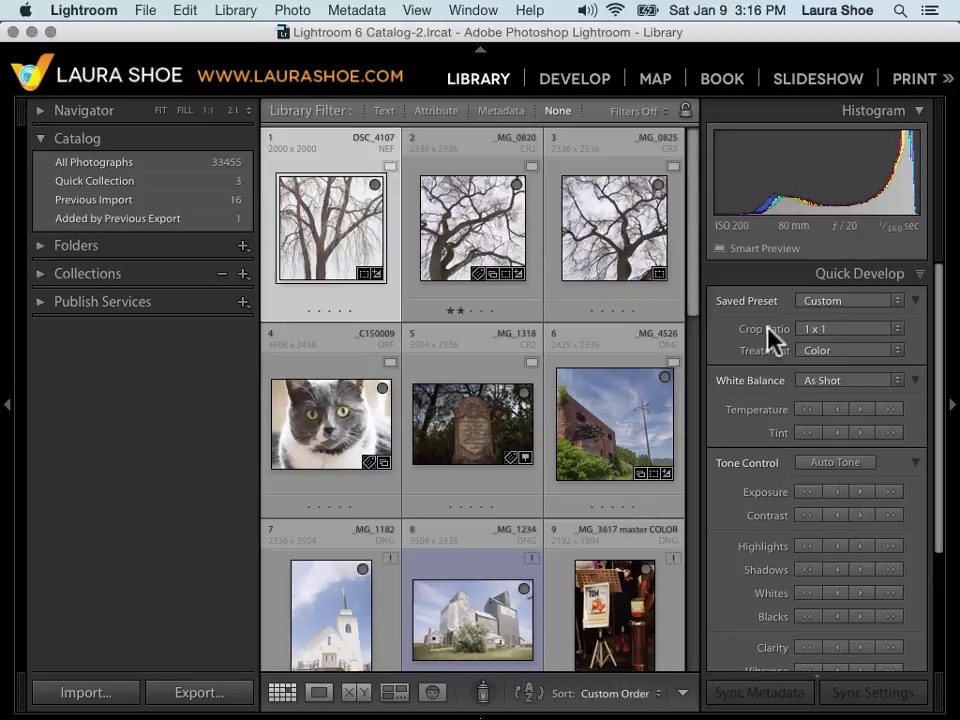
pyautogui.click(851, 352)
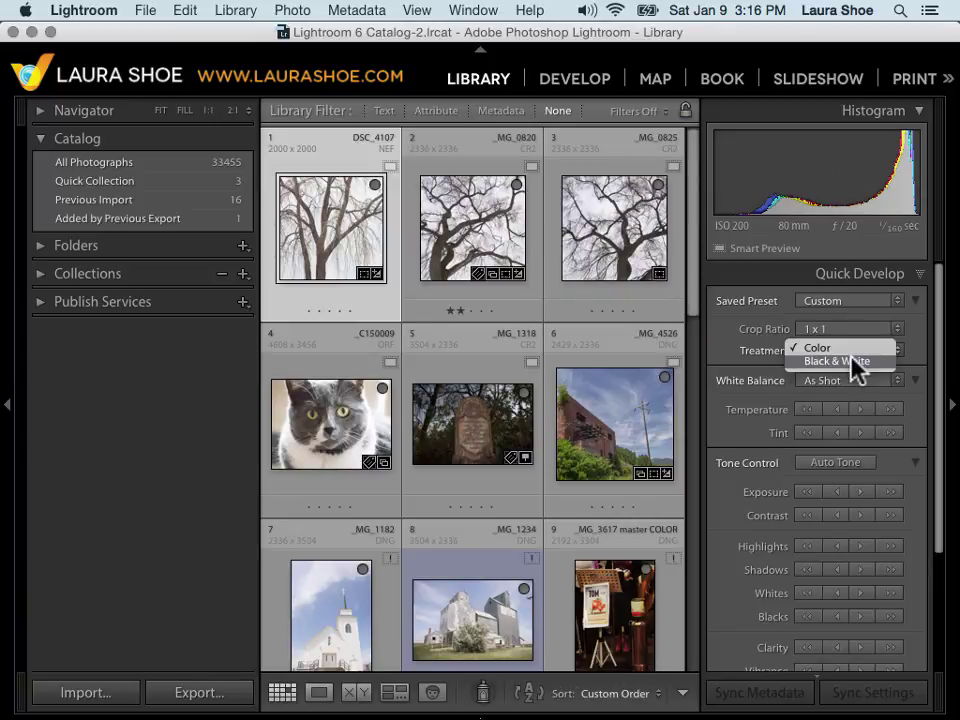
pyautogui.click(729, 337)
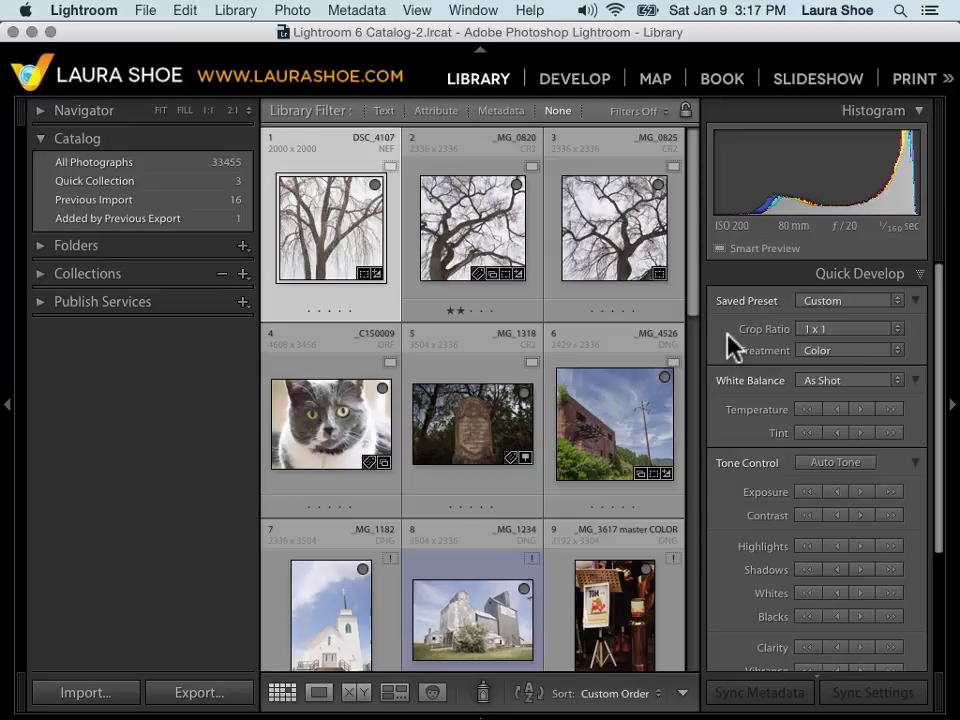
pyautogui.click(893, 302)
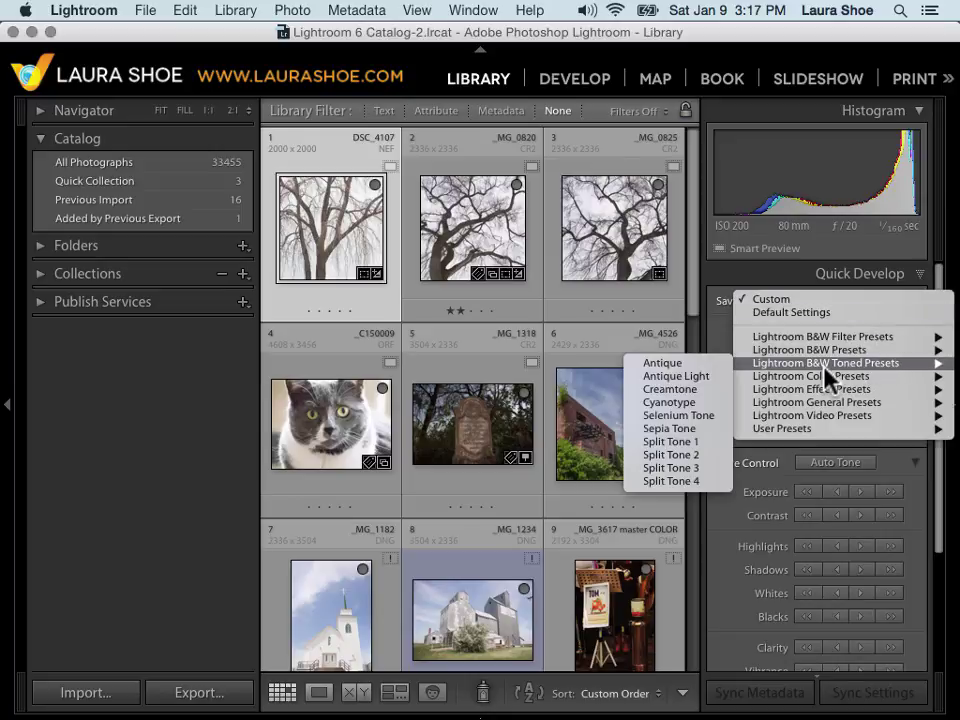
pyautogui.moveTo(792, 429)
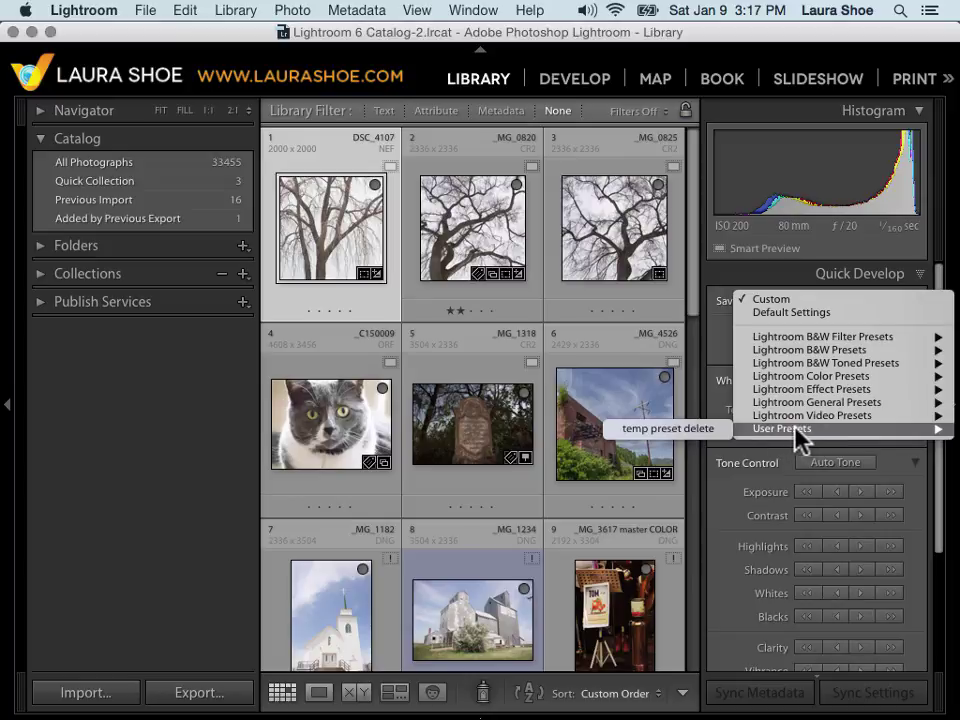
# Step: Raise the exposure of the gravestone and brick building photos together, then keep only the gravestone selected
pyautogui.click(722, 350)
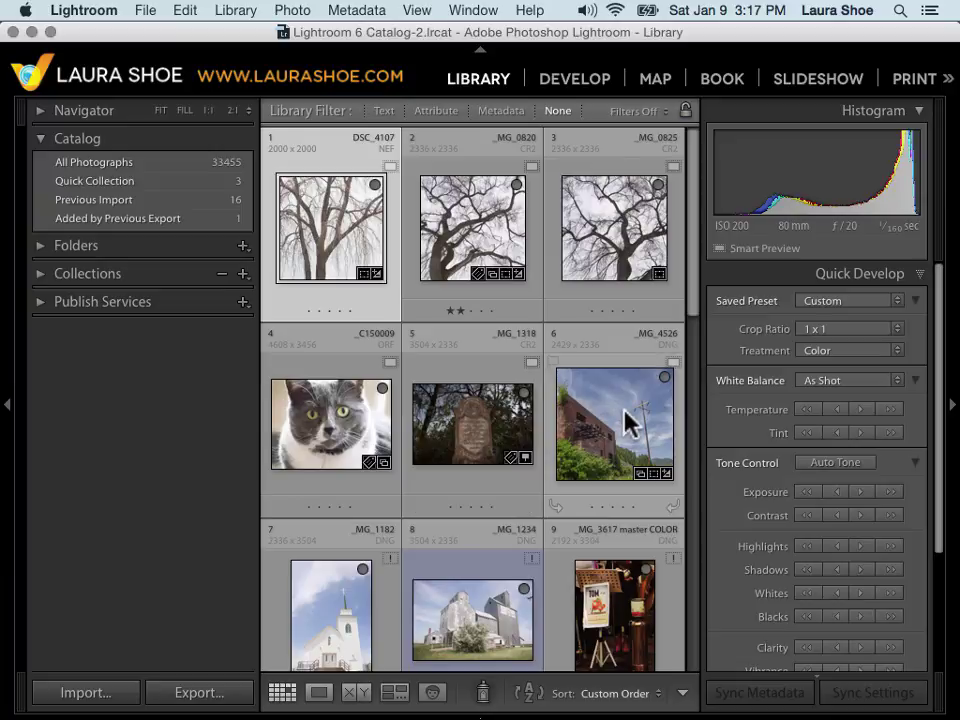
pyautogui.click(480, 385)
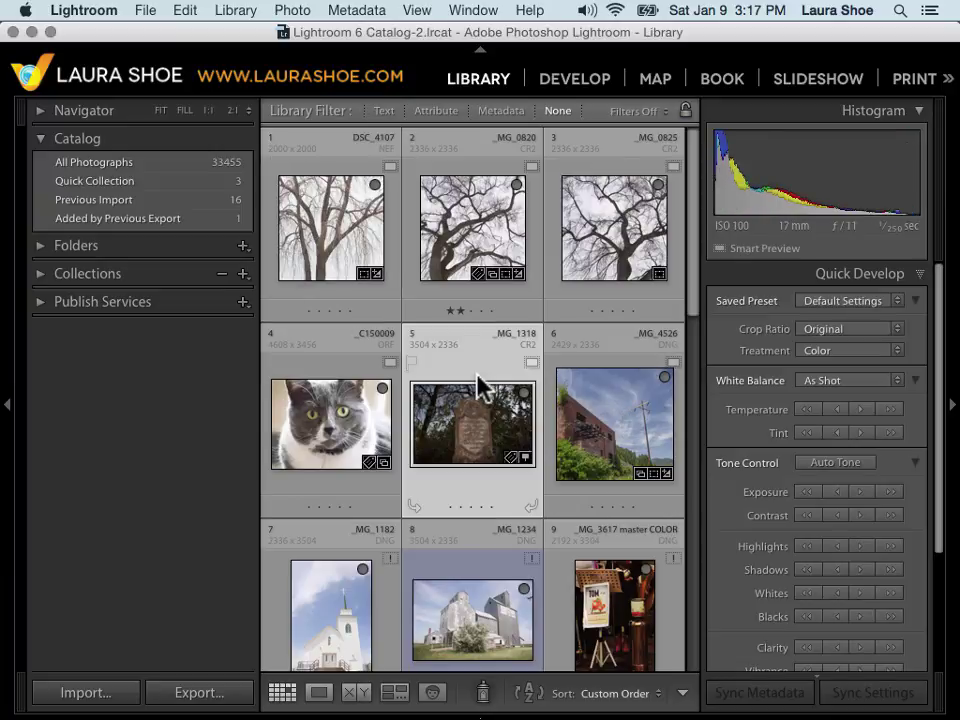
pyautogui.keyDown('shift'); pyautogui.click(610, 415); pyautogui.keyUp('shift')
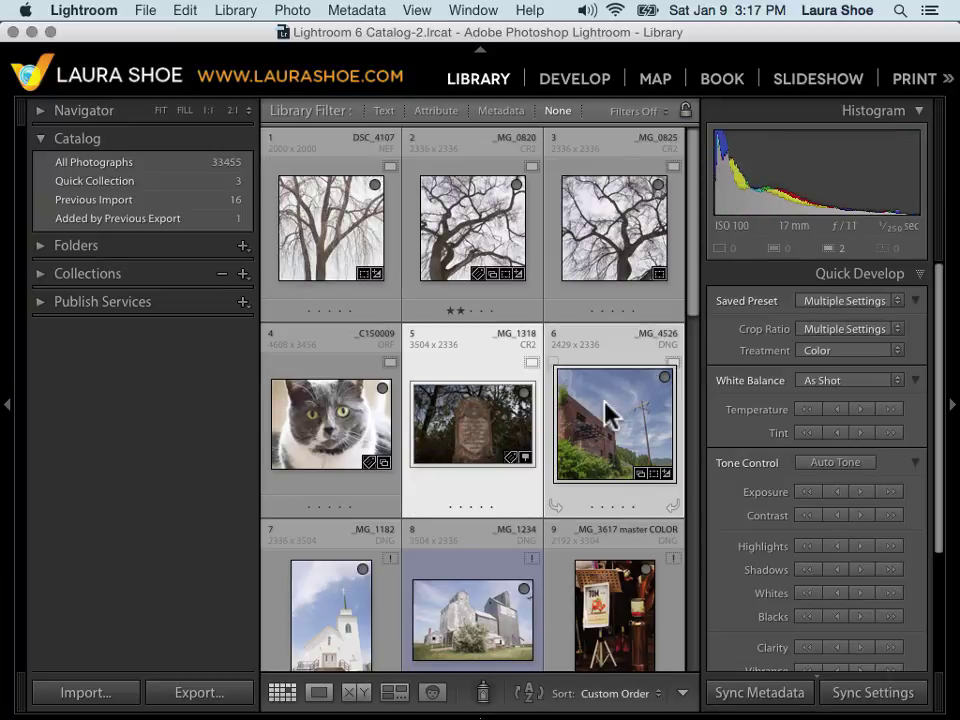
pyautogui.click(859, 491)
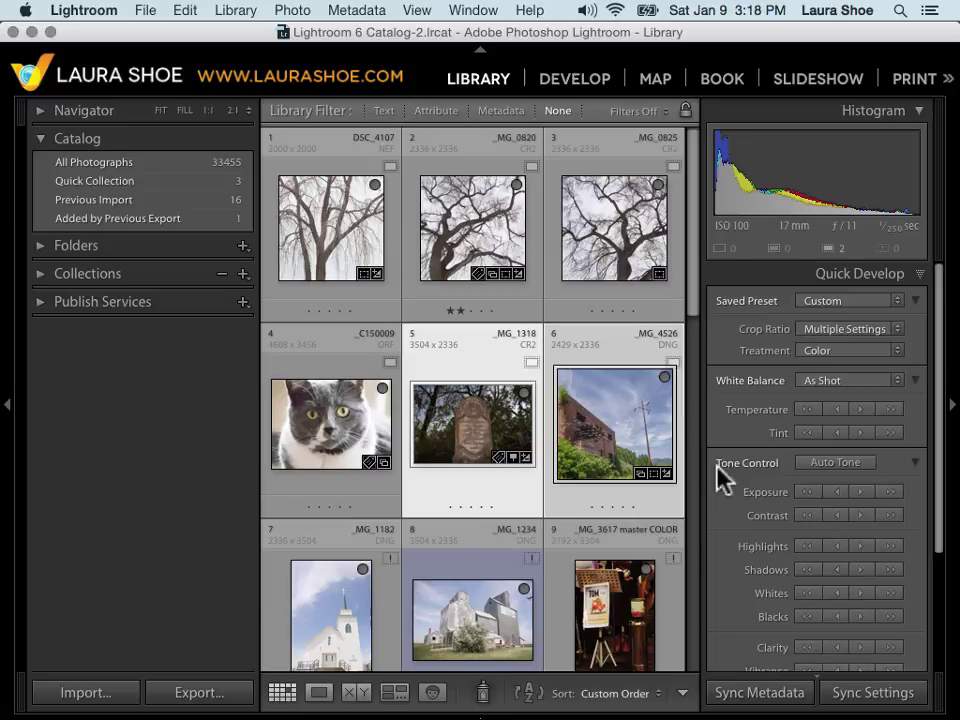
pyautogui.click(469, 383)
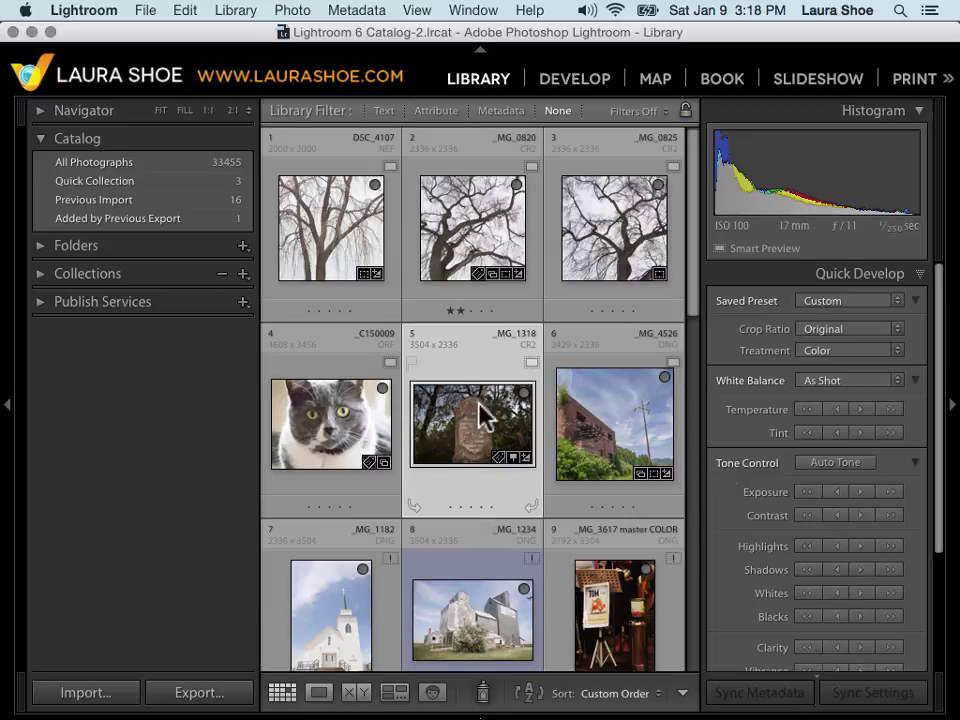
# Step: Briefly view the gravestone photo in Develop, then return to the Library grid
pyautogui.click(582, 88)
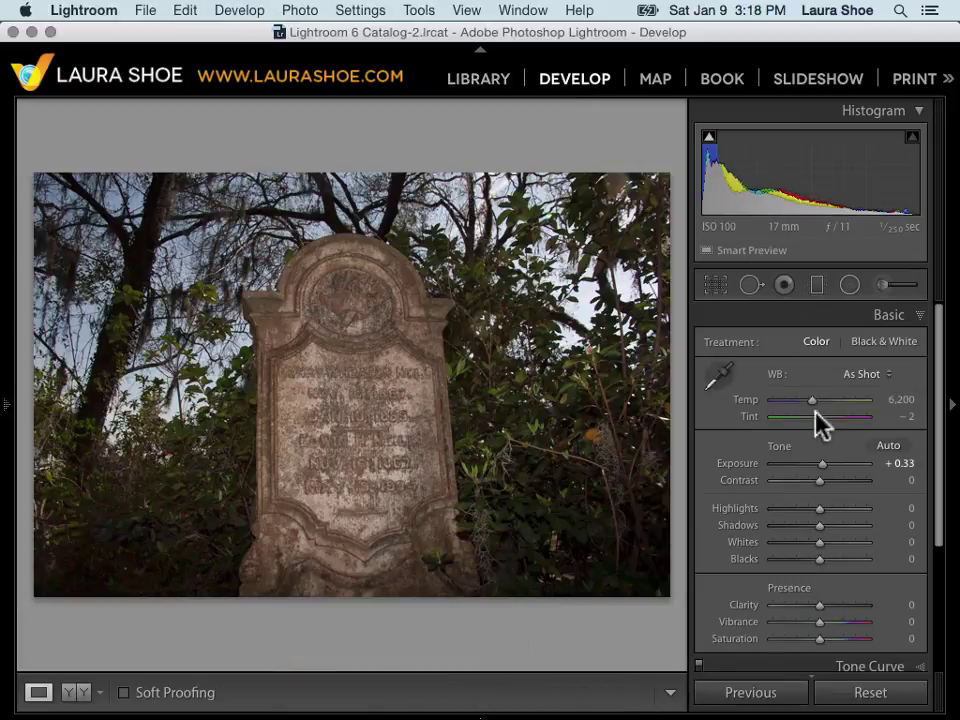
pyautogui.click(480, 80)
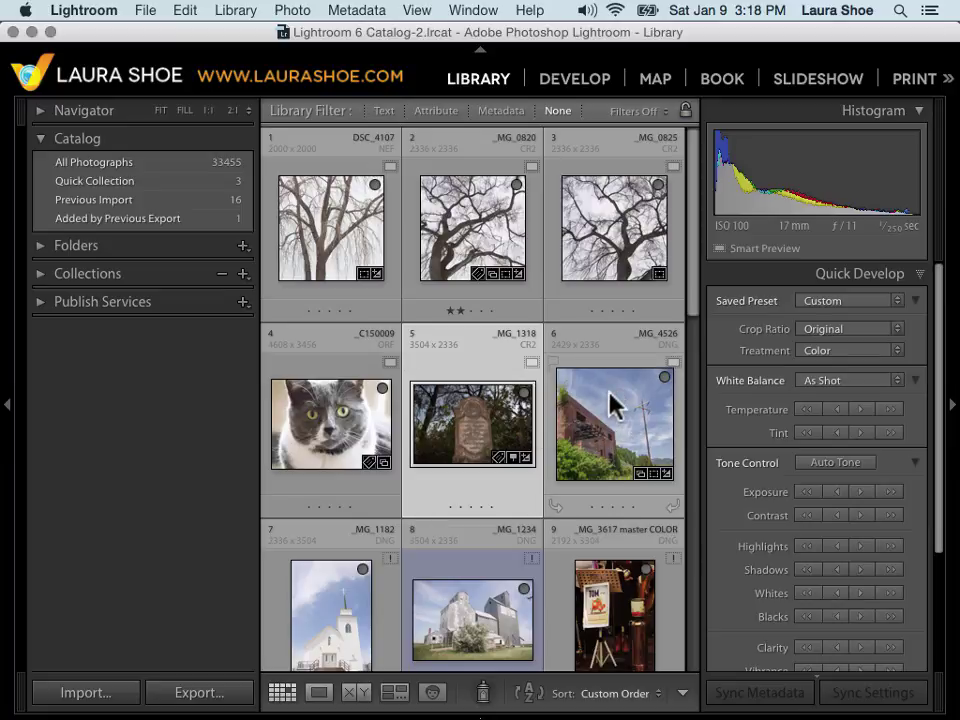
pyautogui.moveTo(612, 404)
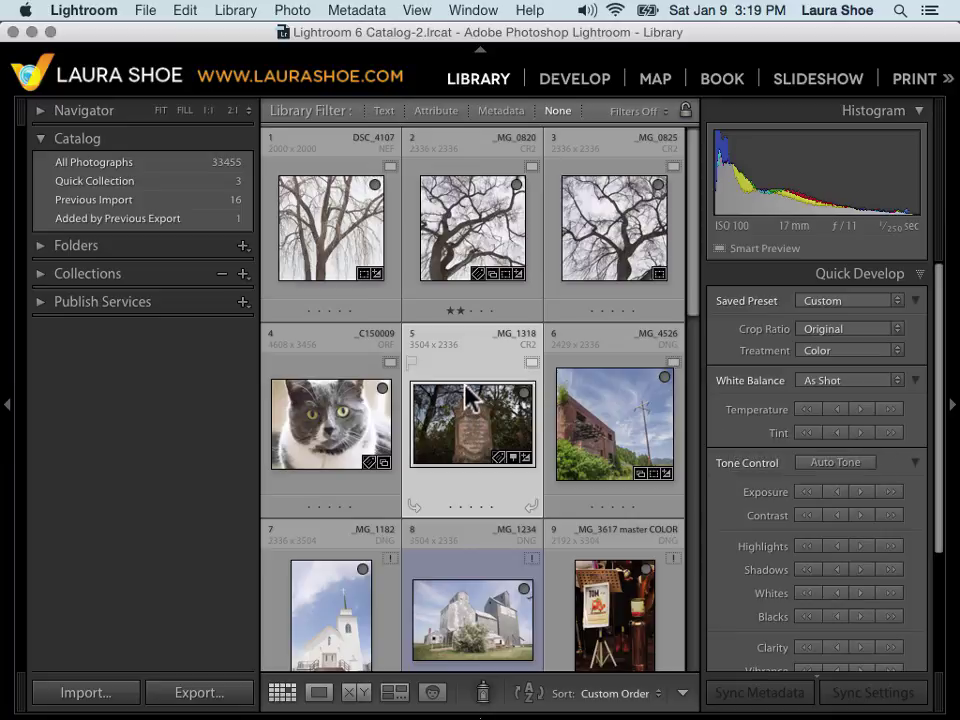
# Step: Select the three bare-tree photos and lower their exposure from Loupe view with the filmstrip shown
pyautogui.click(332, 236)
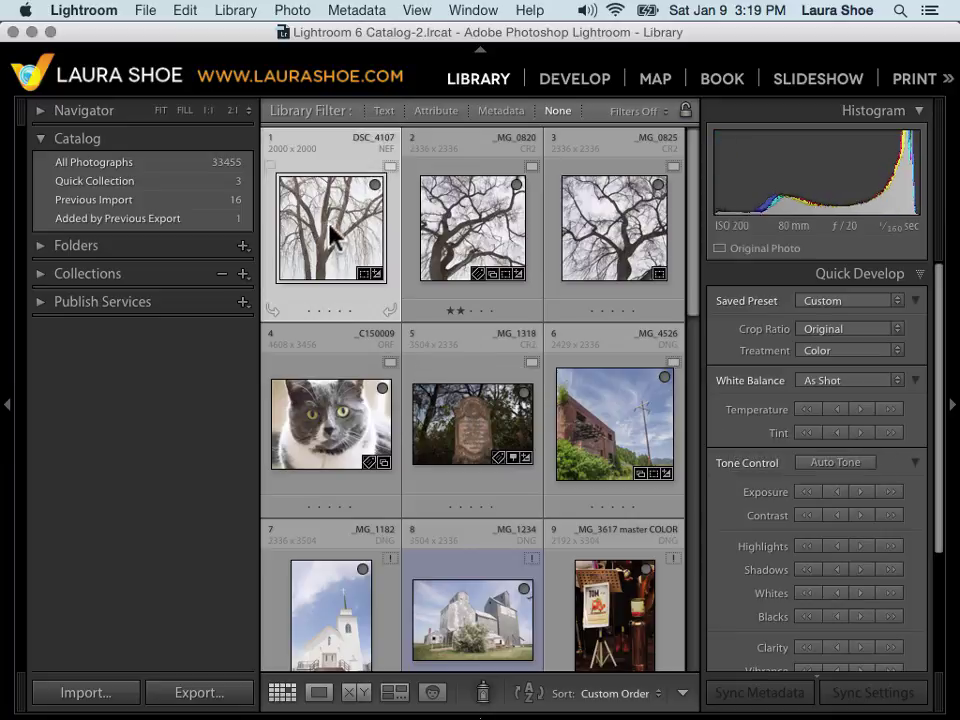
pyautogui.keyDown('shift'); pyautogui.click(605, 265); pyautogui.keyUp('shift')
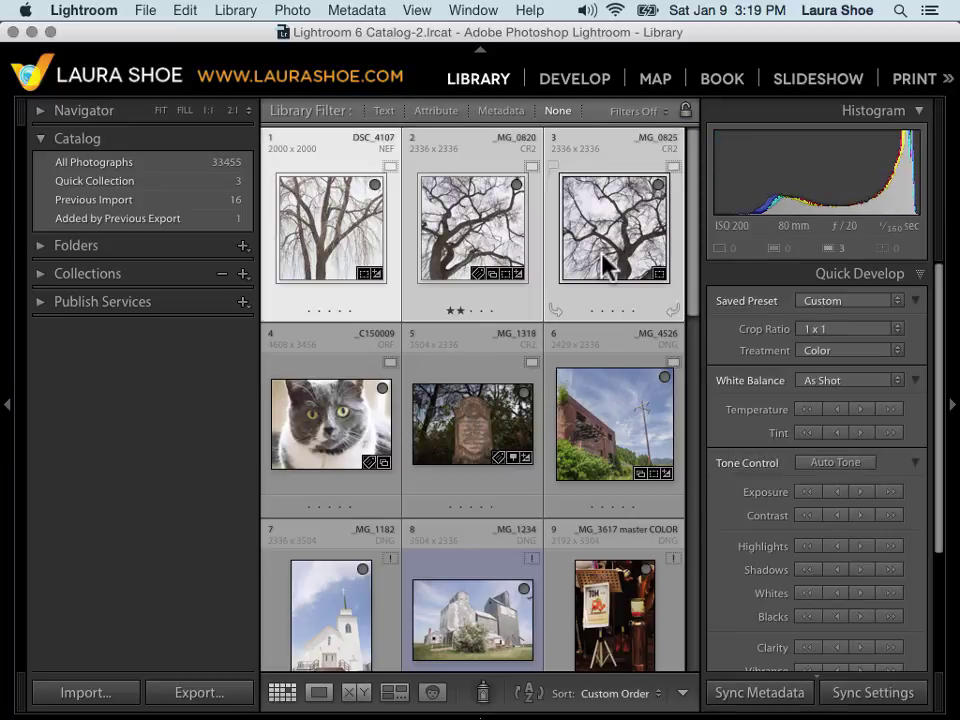
pyautogui.doubleClick(326, 226)
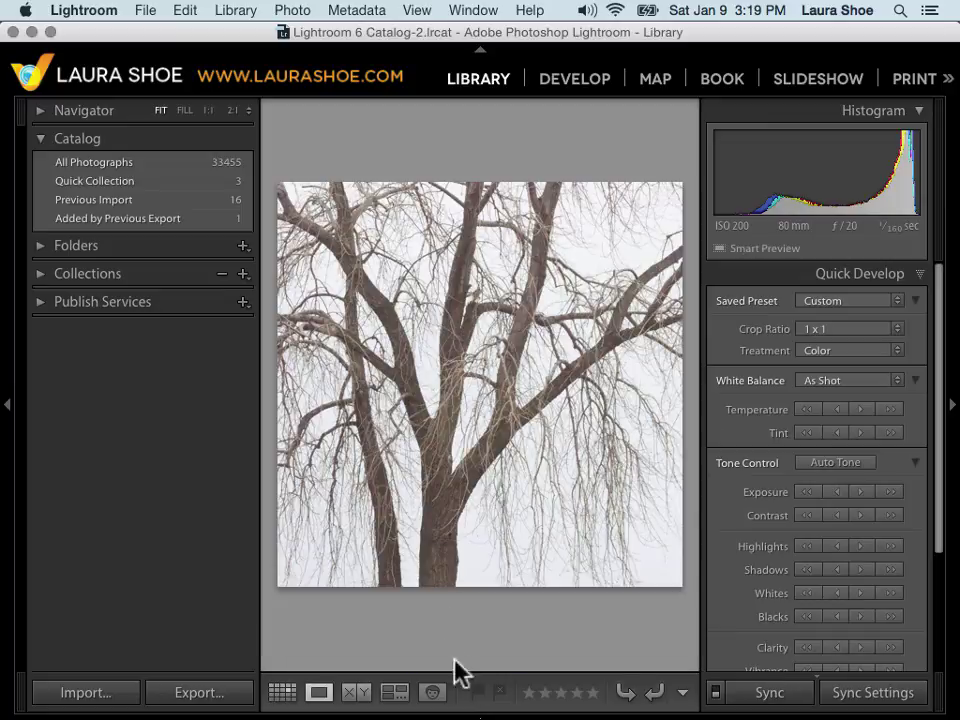
pyautogui.click(480, 715)
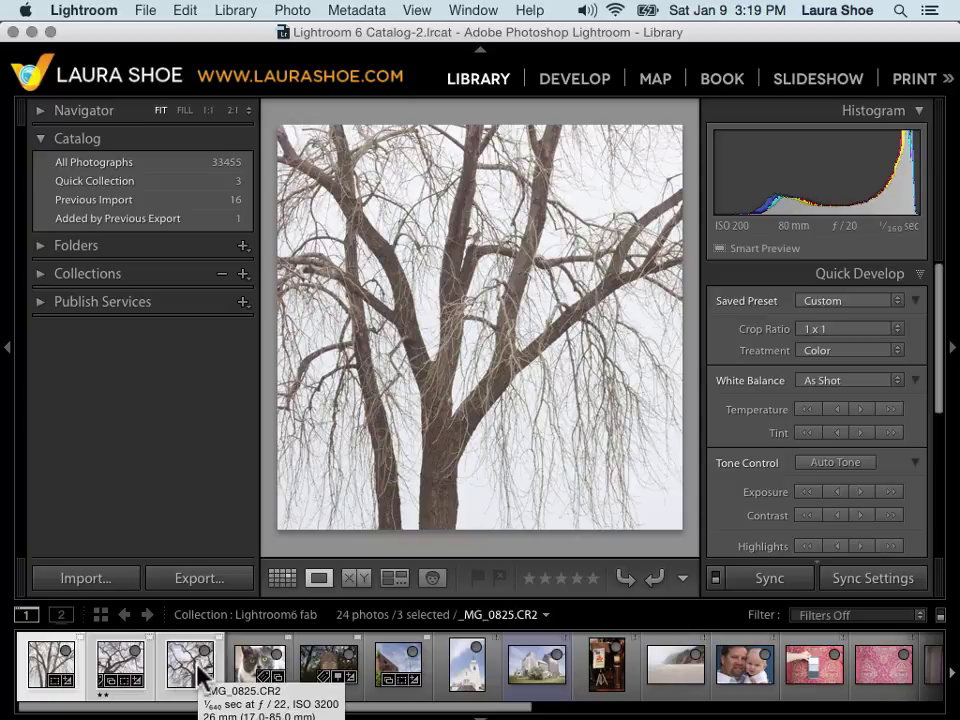
pyautogui.click(798, 493)
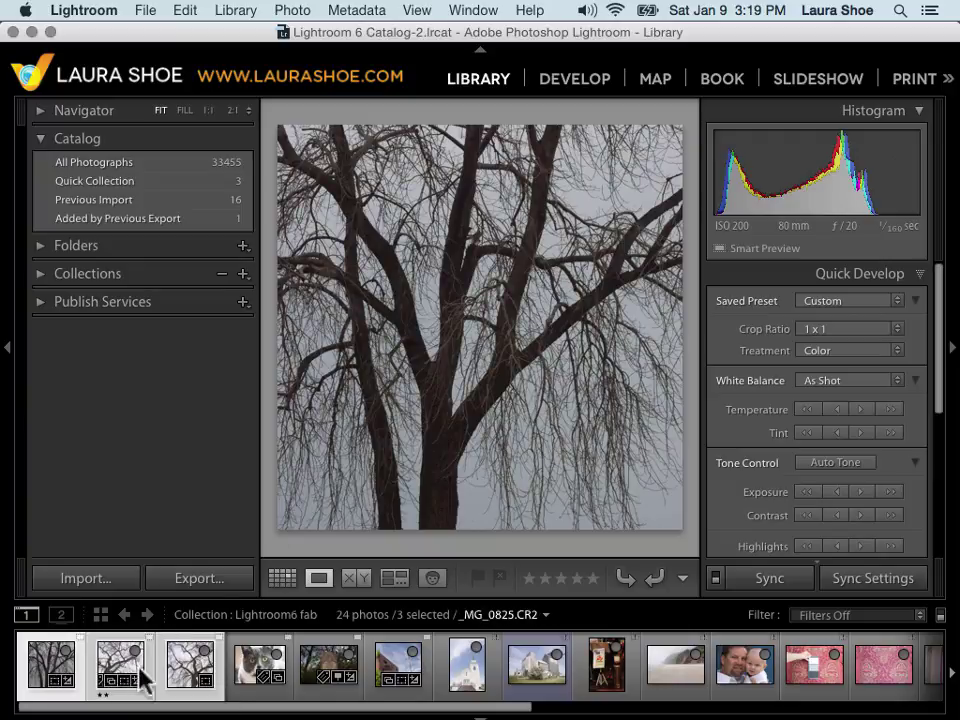
pyautogui.press('g')
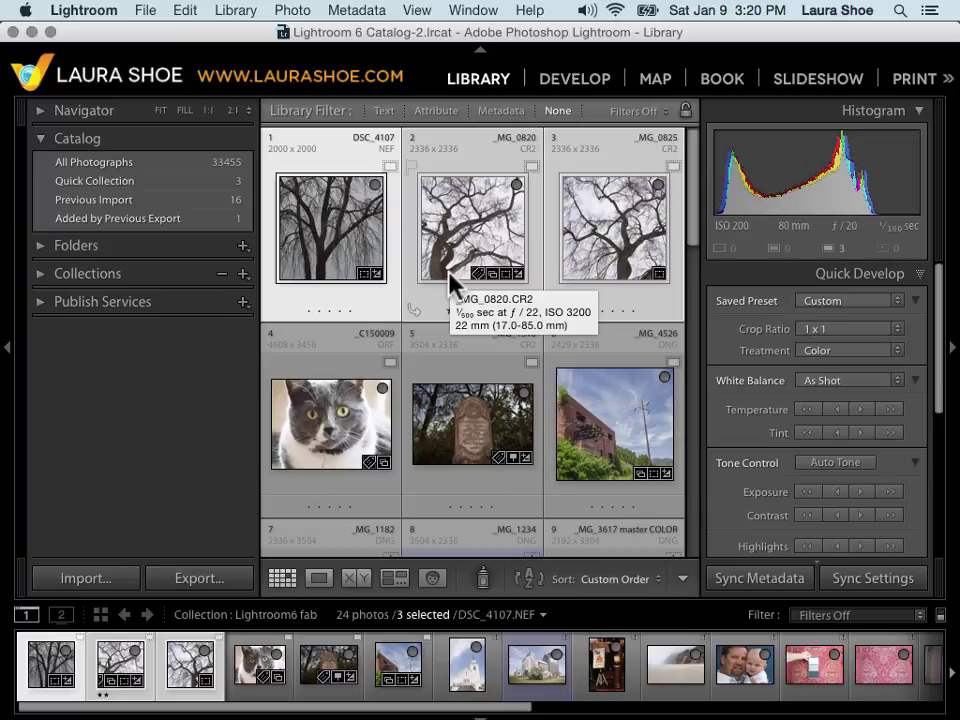
# Step: Open the grain elevator photo _MG_1234 in Develop to confirm its file is missing, then return to the grid
pyautogui.scroll(-3, 450, 400)
pyautogui.click(470, 388)
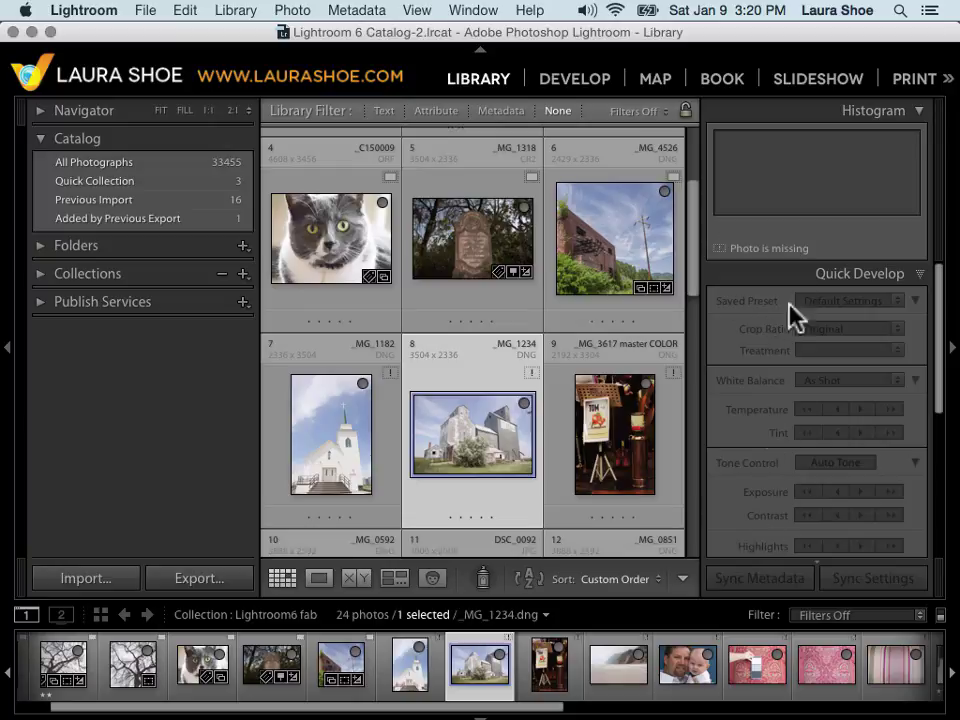
pyautogui.click(576, 79)
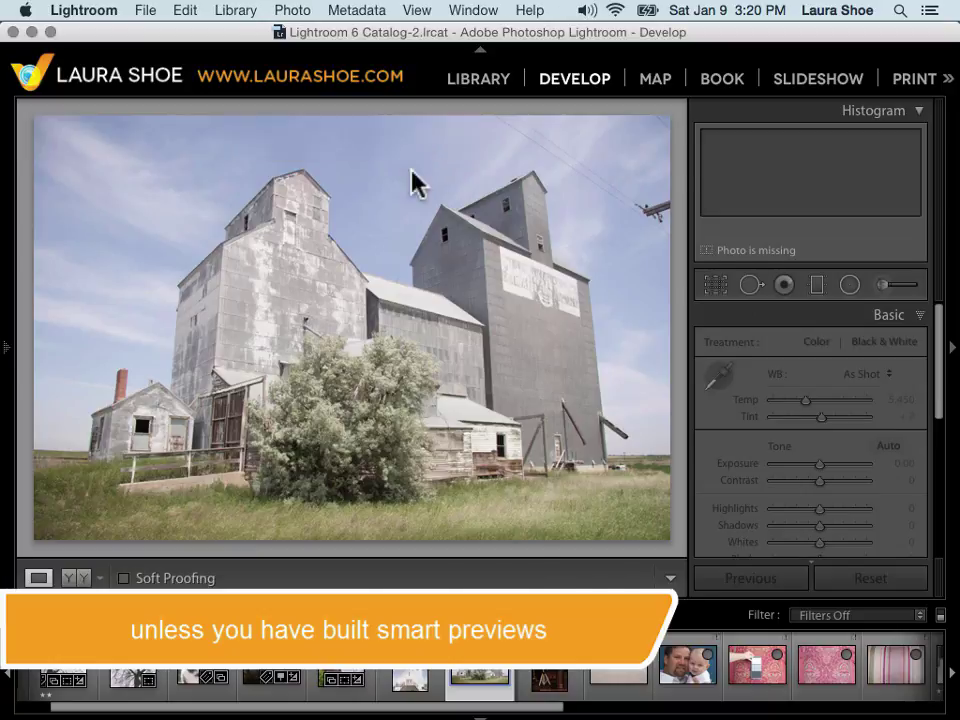
pyautogui.press('g')
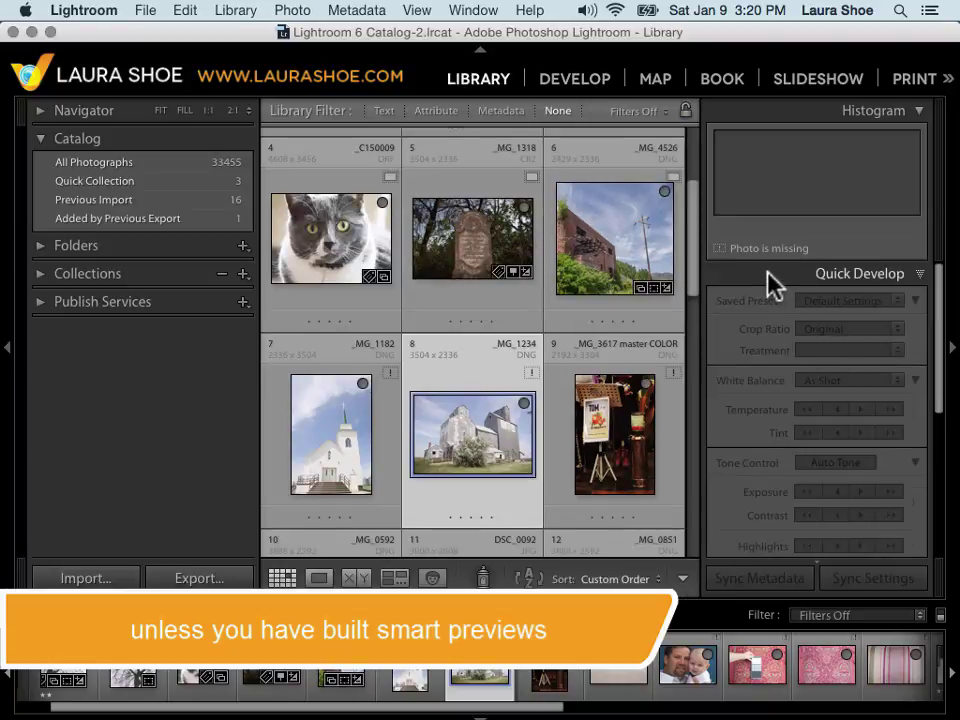
# Step: Collapse the Saved Preset, White Balance and Tone Control sections of Quick Develop
pyautogui.click(912, 300)
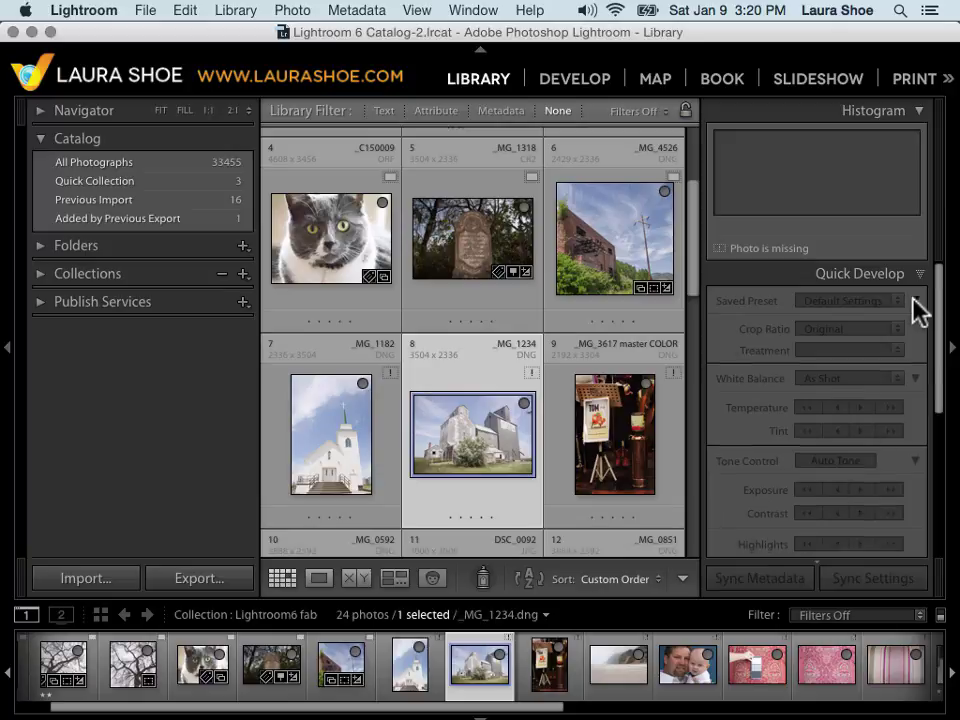
pyautogui.click(914, 328)
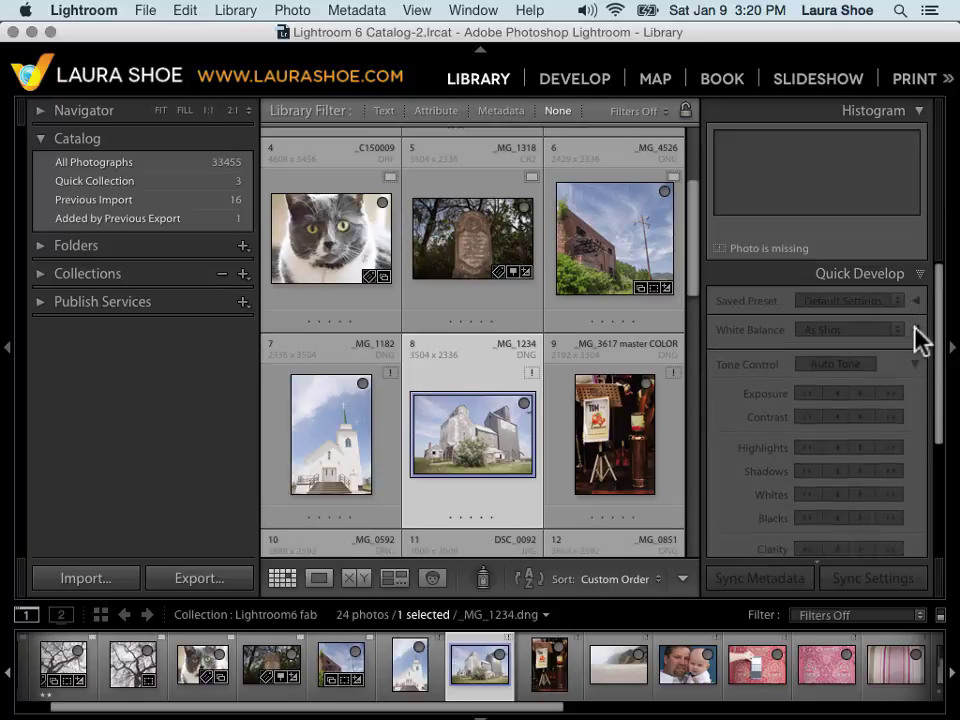
pyautogui.click(914, 358)
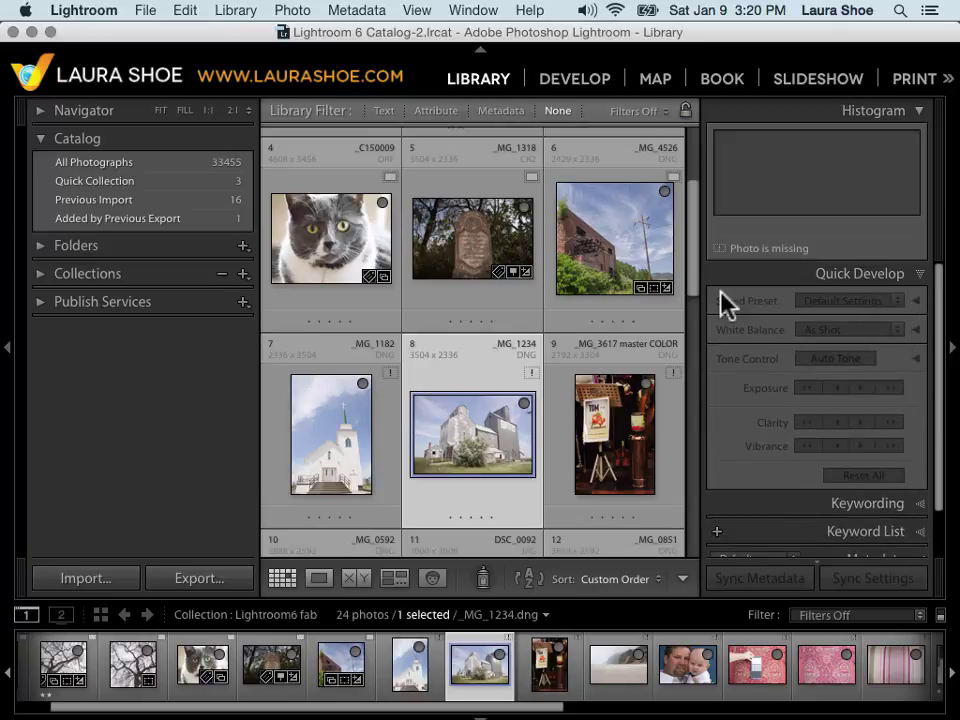